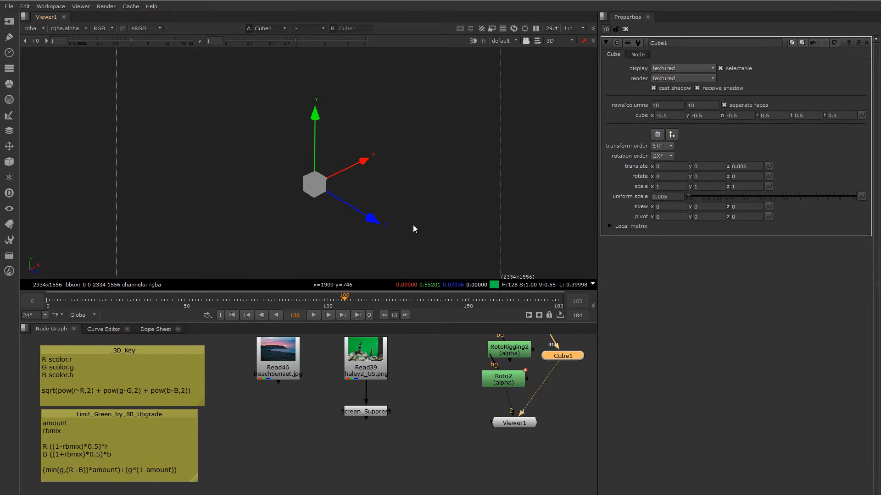
# - Examine the cube and its X, Y and Z axes from several angles in the 3D view
pyautogui.keyDown('ctrl'); pyautogui.moveTo(408, 229); pyautogui.dragTo(370, 215); pyautogui.keyUp('ctrl')
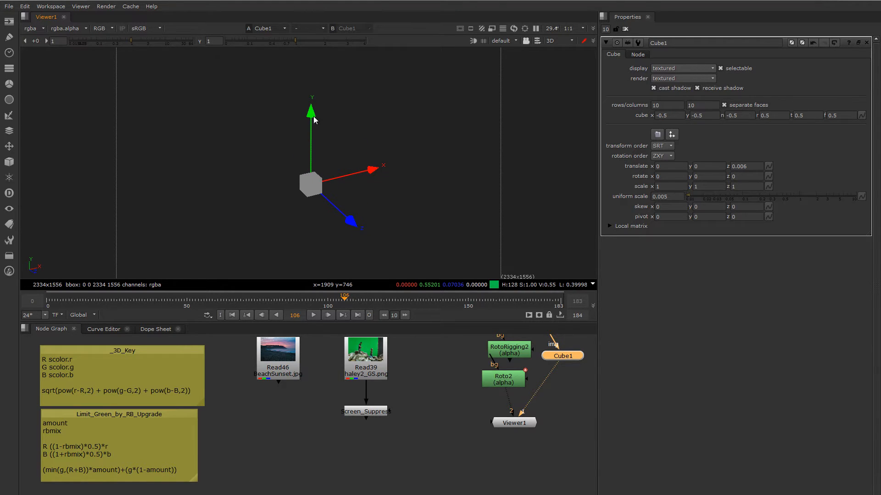
pyautogui.keyDown('ctrl'); pyautogui.moveTo(313, 202); pyautogui.dragTo(346, 221); pyautogui.keyUp('ctrl')
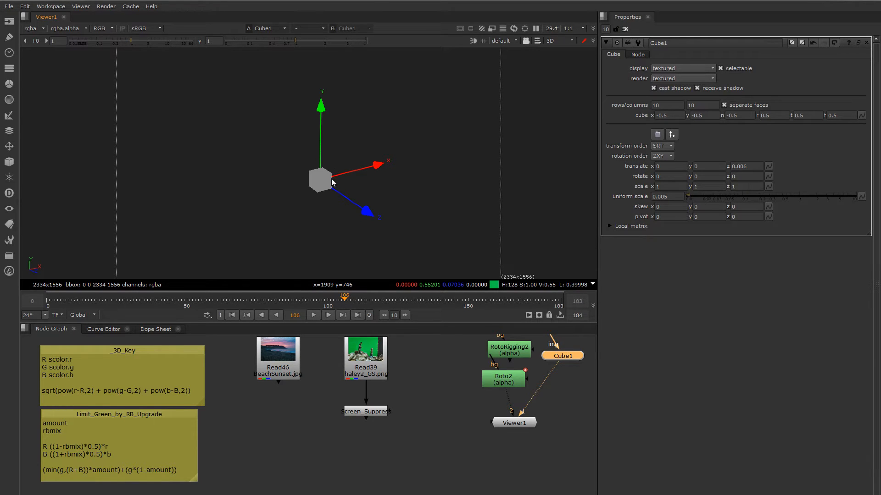
pyautogui.keyDown('ctrl'); pyautogui.moveTo(310, 203); pyautogui.dragTo(347, 212); pyautogui.keyUp('ctrl')
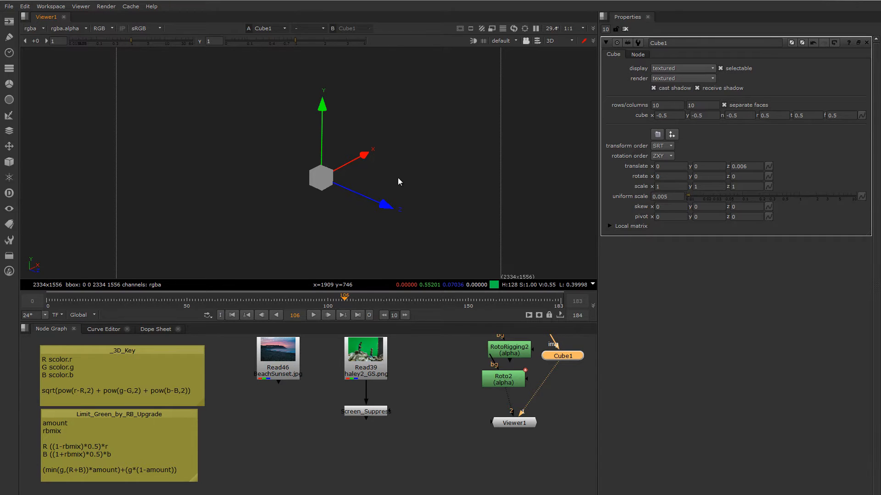
pyautogui.keyDown('ctrl'); pyautogui.moveTo(397, 182); pyautogui.dragTo(349, 186); pyautogui.keyUp('ctrl')
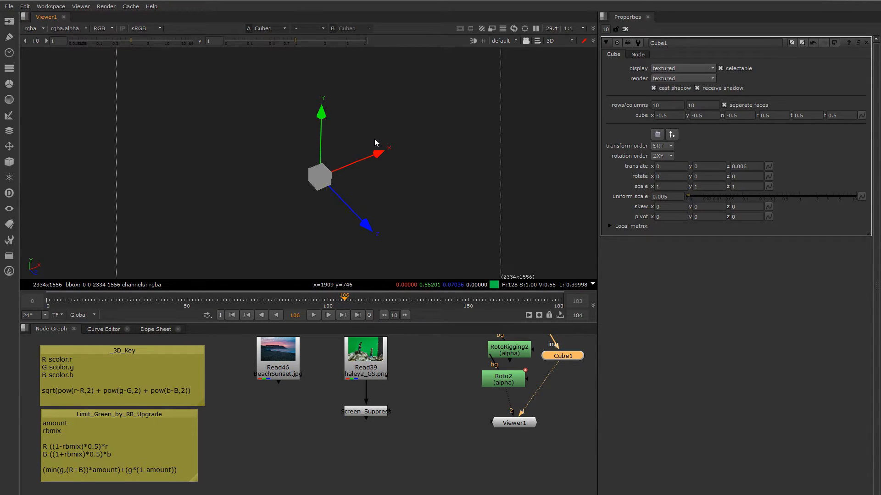
pyautogui.keyDown('ctrl'); pyautogui.moveTo(362, 190); pyautogui.dragTo(342, 179); pyautogui.keyUp('ctrl')
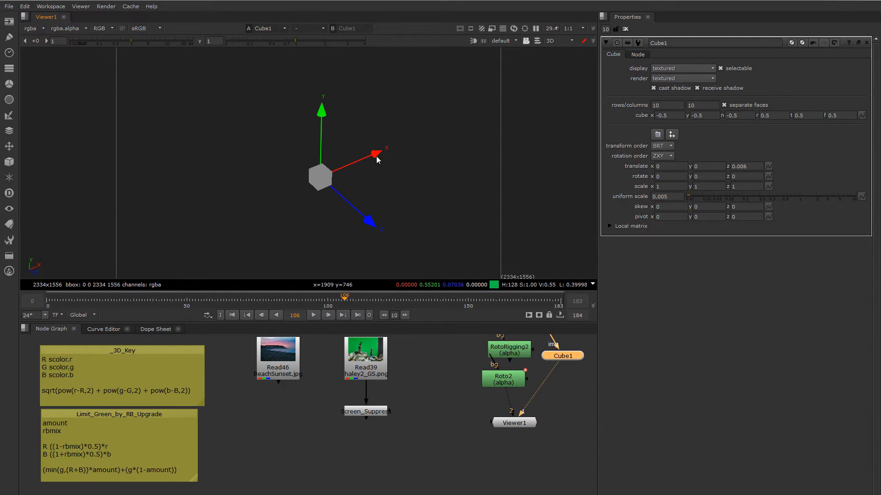
pyautogui.keyDown('ctrl'); pyautogui.moveTo(376, 156); pyautogui.dragTo(378, 153); pyautogui.keyUp('ctrl')
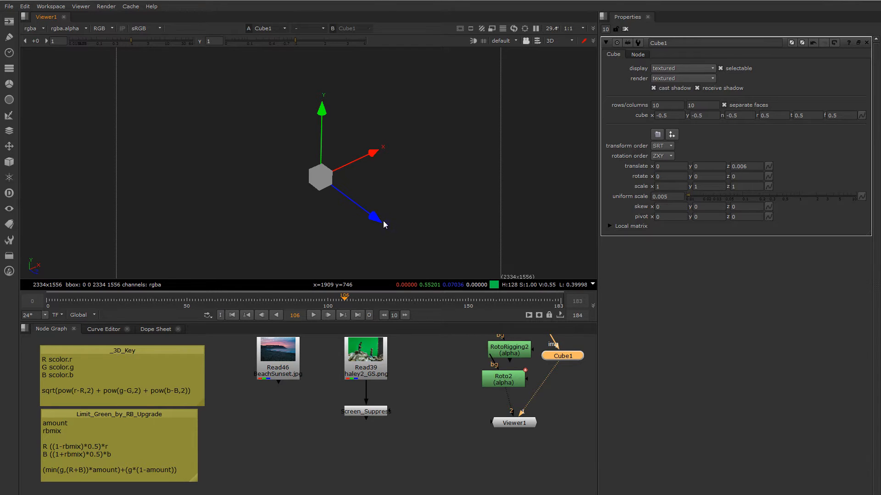
pyautogui.keyDown('ctrl'); pyautogui.moveTo(373, 227); pyautogui.dragTo(444, 213); pyautogui.keyUp('ctrl')
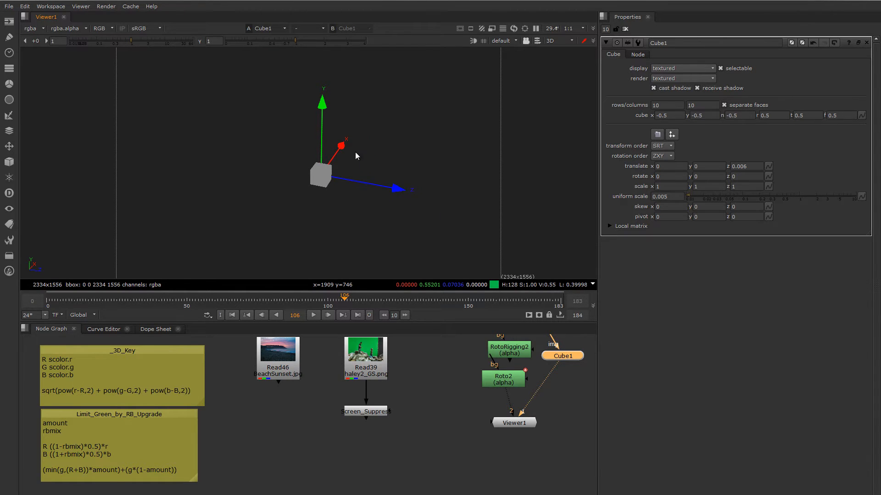
pyautogui.keyDown('ctrl'); pyautogui.moveTo(356, 156); pyautogui.dragTo(292, 180); pyautogui.keyUp('ctrl')
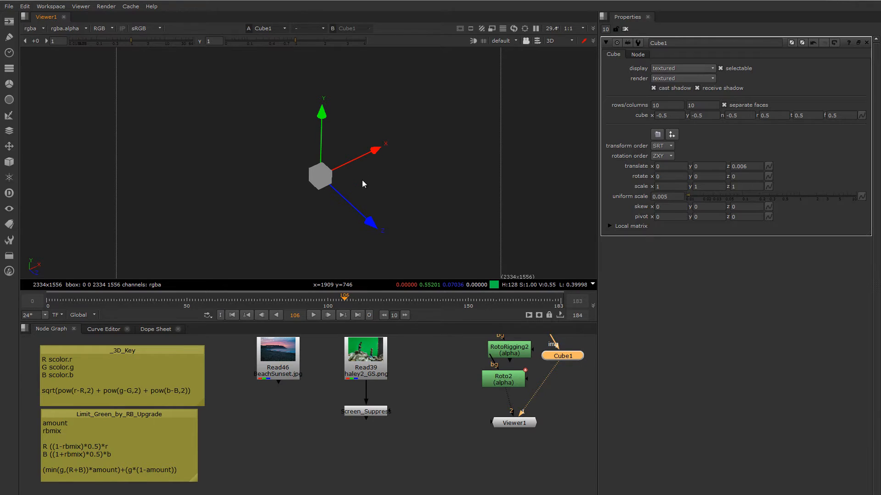
pyautogui.keyDown('ctrl'); pyautogui.moveTo(362, 180); pyautogui.dragTo(390, 155); pyautogui.keyUp('ctrl')
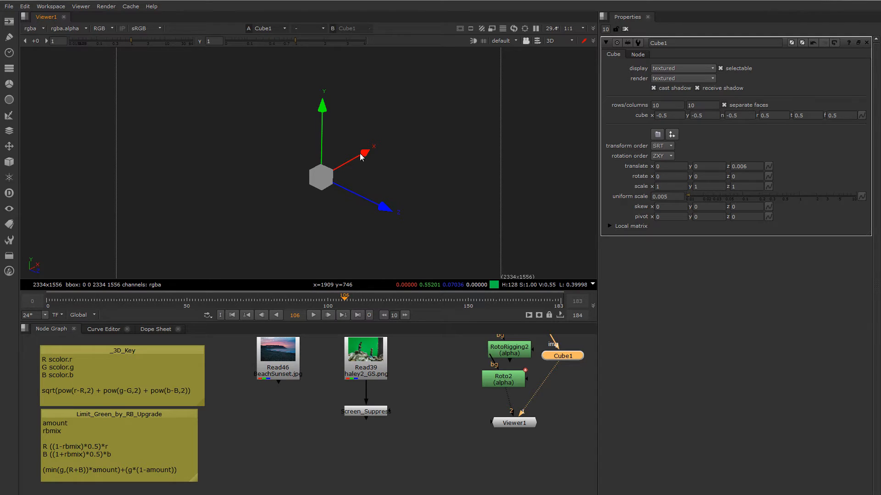
pyautogui.keyDown('ctrl'); pyautogui.moveTo(378, 161); pyautogui.dragTo(350, 141); pyautogui.keyUp('ctrl')
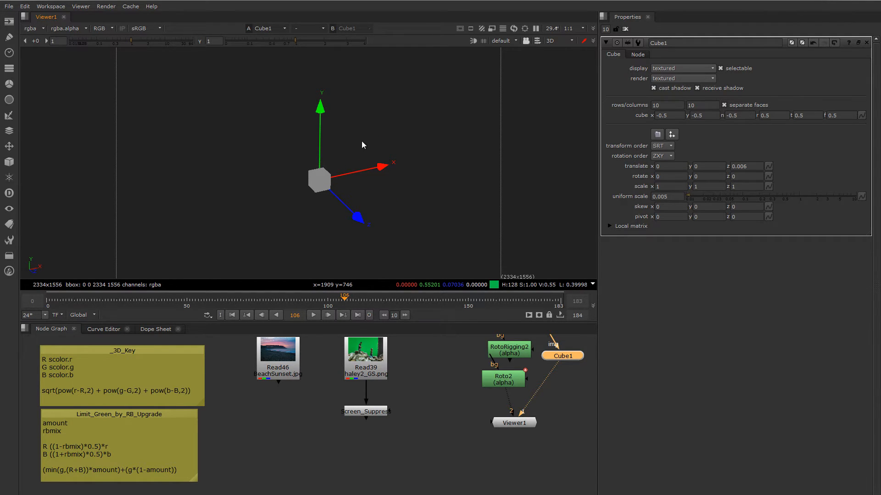
pyautogui.moveTo(356, 136)
pyautogui.keyDown('ctrl'); pyautogui.mouseDown()
pyautogui.moveTo(352, 145)
pyautogui.moveTo(344, 131)
pyautogui.mouseUp(); pyautogui.keyUp('ctrl')
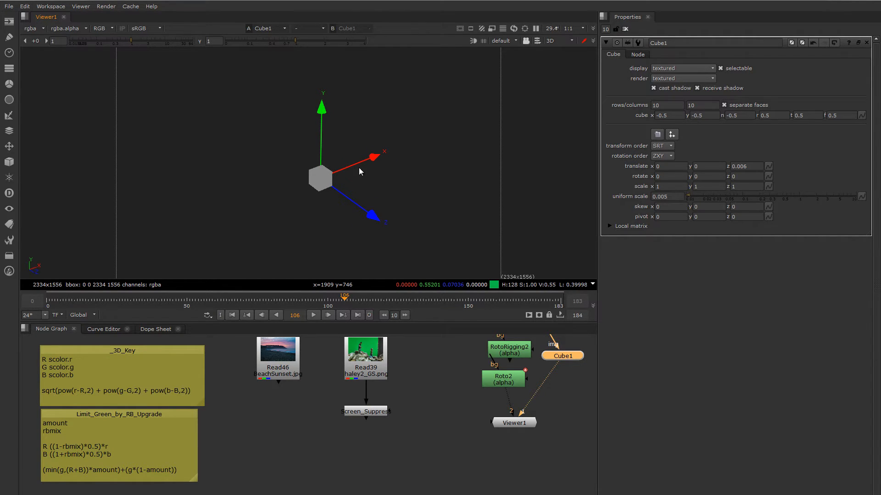
pyautogui.keyDown('ctrl'); pyautogui.moveTo(359, 167); pyautogui.dragTo(349, 167); pyautogui.keyUp('ctrl')
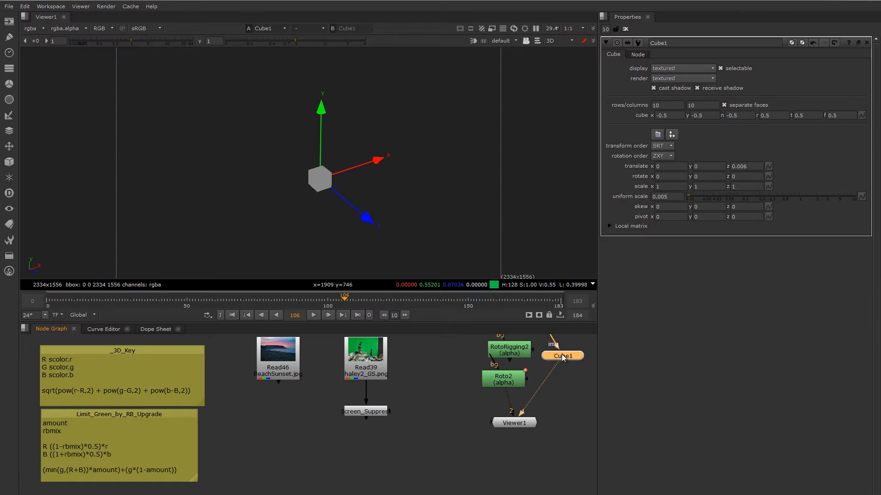
# - Delete the Cube1 node and add an Expression node fed by the Read39 green-screen image, placed beside the screen suppression node
pyautogui.press('Delete')
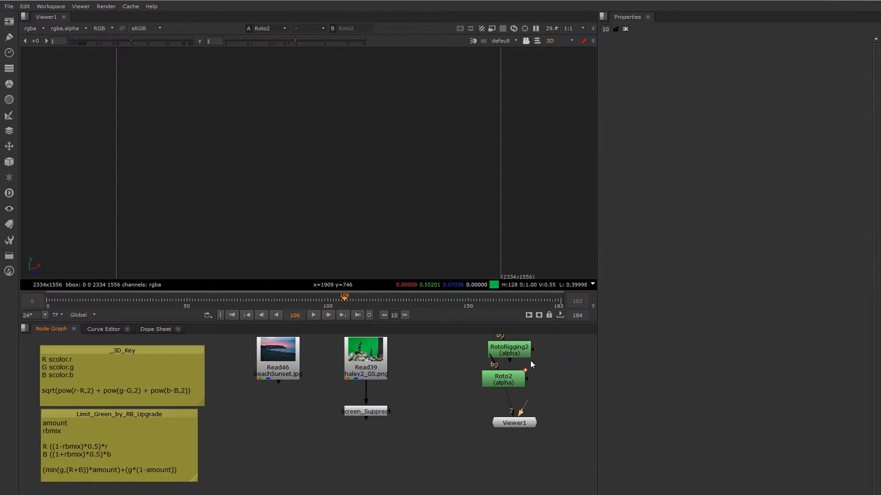
pyautogui.press('Tab')
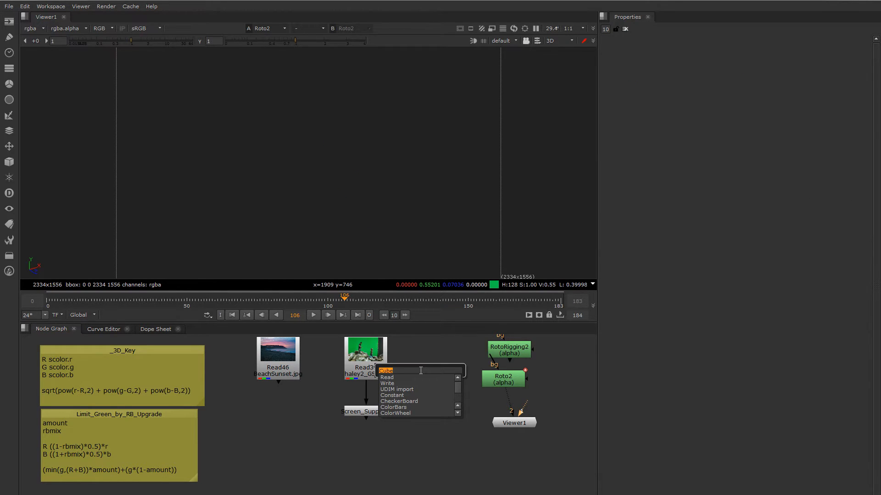
pyautogui.write('ex')
pyautogui.press('Return')
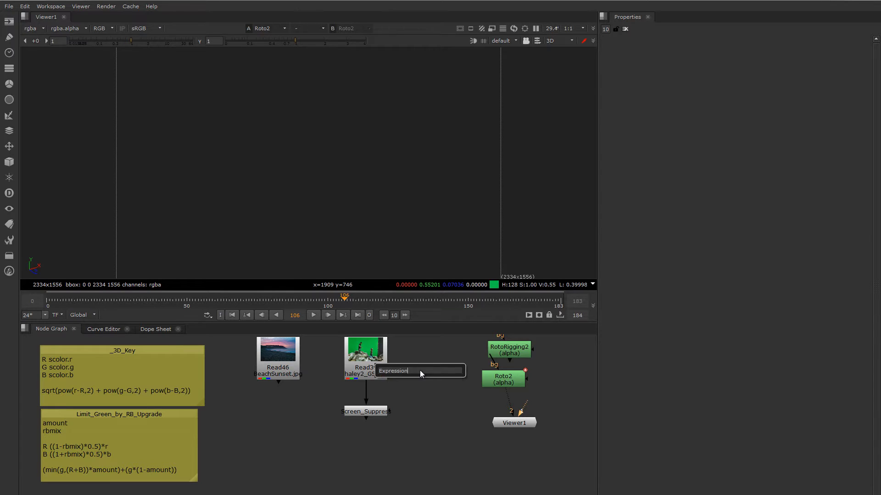
pyautogui.moveTo(421, 377); pyautogui.dragTo(367, 363)
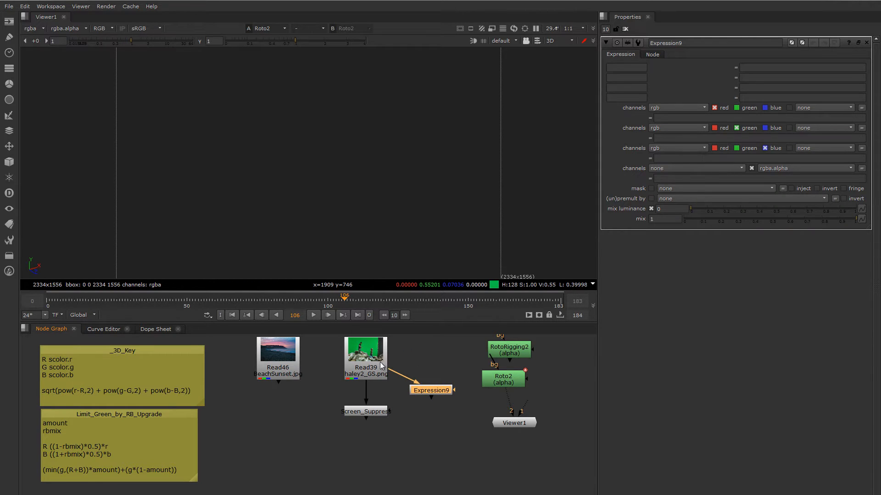
pyautogui.moveTo(429, 391); pyautogui.dragTo(431, 410)
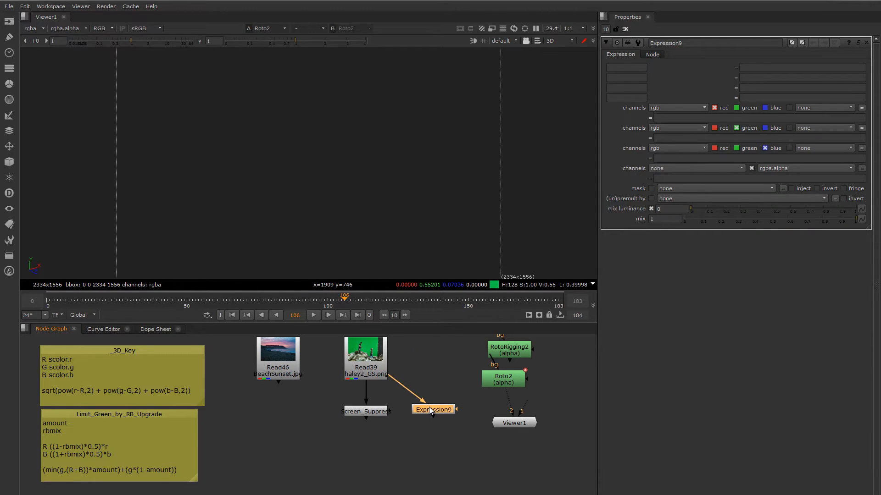
# - Set the Expression node's rgba.alpha formula to sqrt(pow(r-R,2) + pow(g-G,2) + pow(b-B,2))
pyautogui.click(671, 179)
pyautogui.write('sqrt(pow(r-R,2) + pow(g-G,2) + pow(b-B,2))')
pyautogui.click(710, 282)
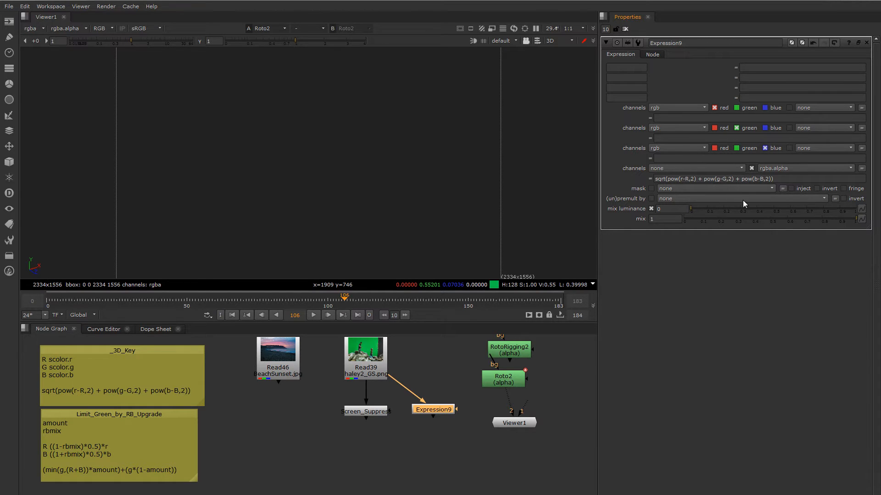
# - Examine the lowercase r, g, b and uppercase R, G, B terms in the alpha formula
pyautogui.click(680, 179)
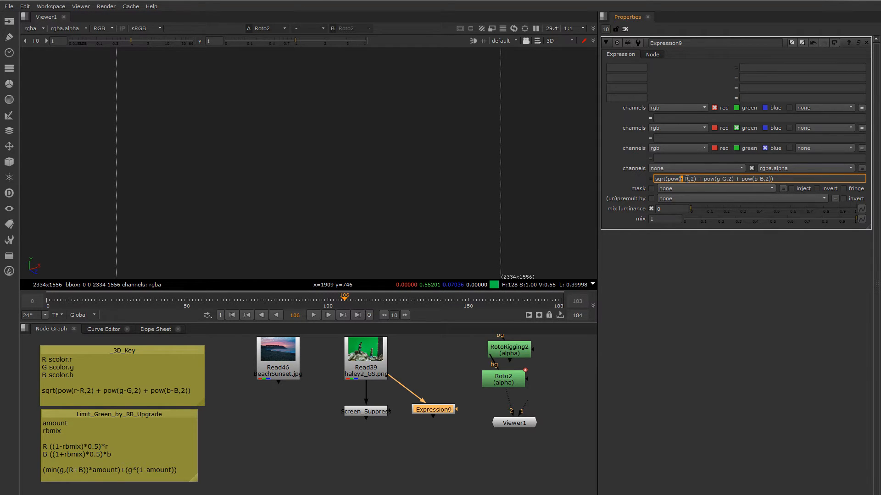
pyautogui.doubleClick(687, 179)
pyautogui.doubleClick(723, 179)
pyautogui.doubleClick(757, 179)
pyautogui.doubleClick(761, 179)
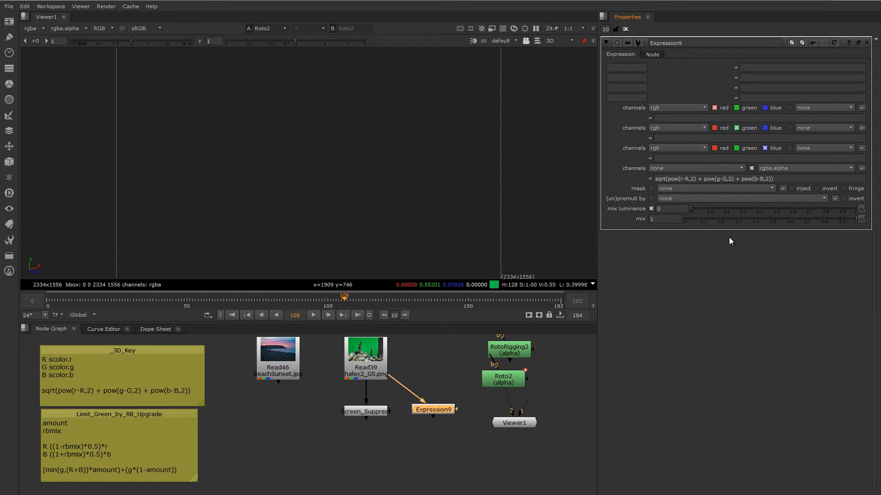
pyautogui.doubleClick(687, 179)
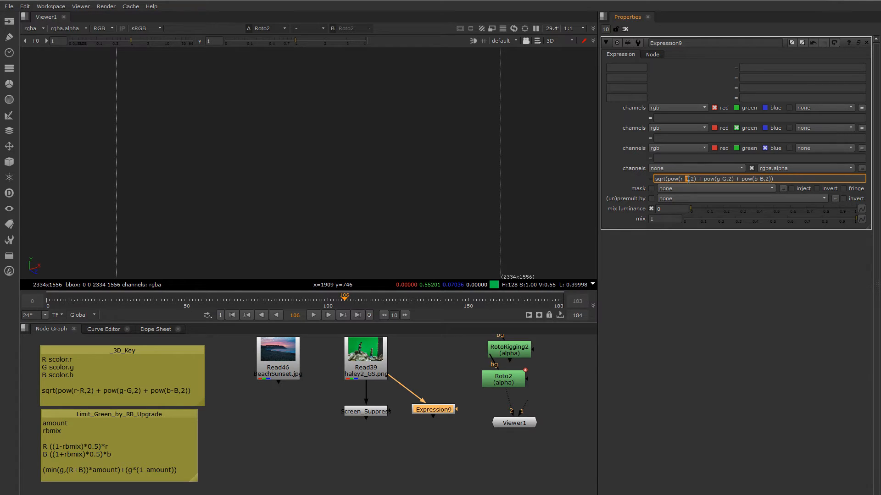
pyautogui.click(682, 254)
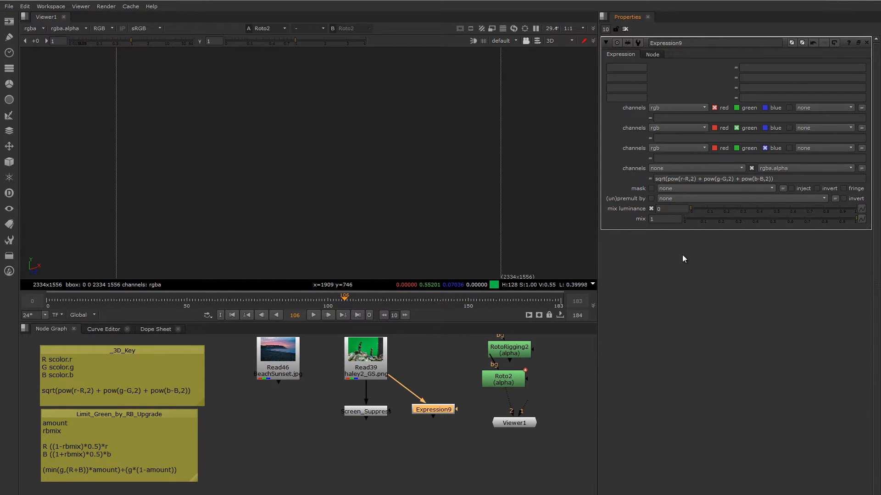
pyautogui.click(687, 179)
pyautogui.doubleClick(687, 179)
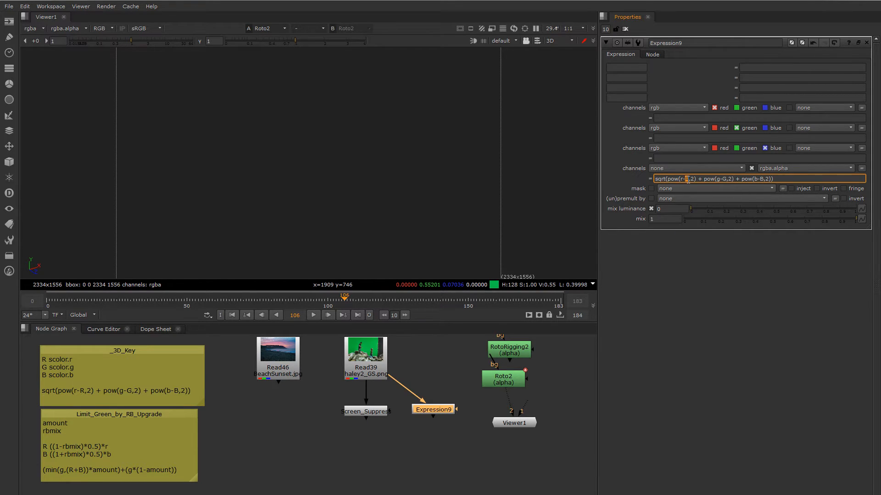
pyautogui.click(691, 256)
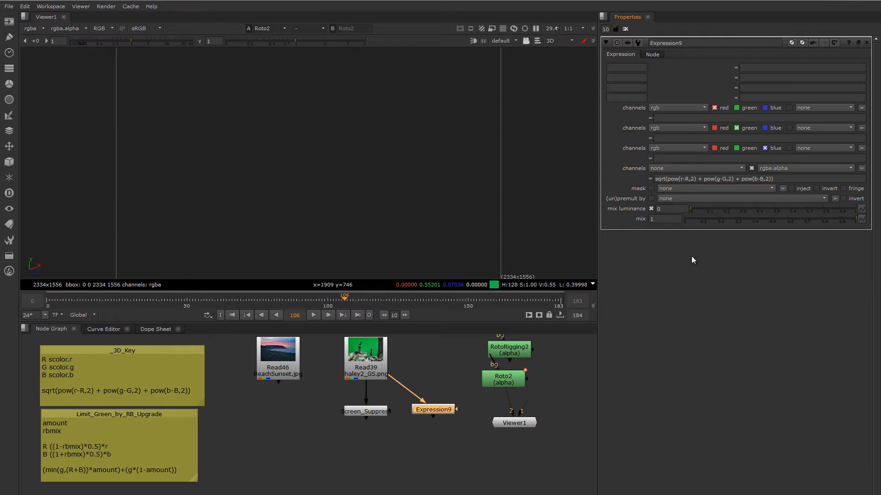
pyautogui.doubleClick(682, 179)
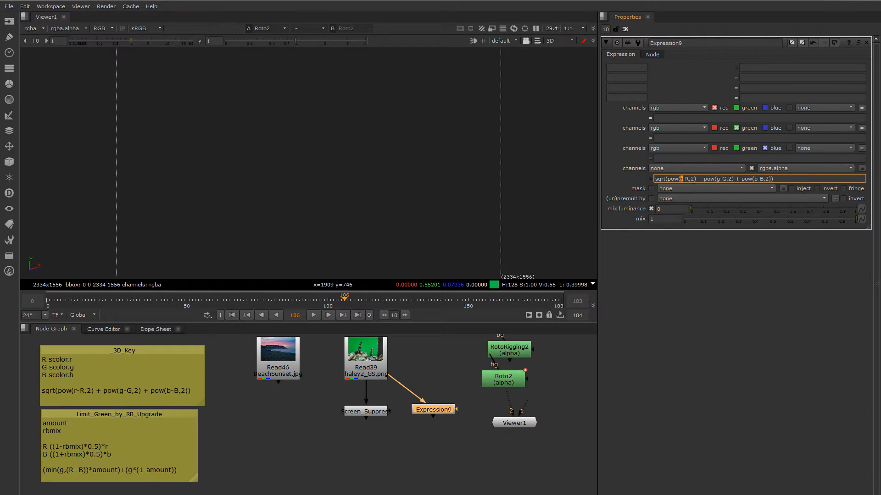
pyautogui.doubleClick(719, 179)
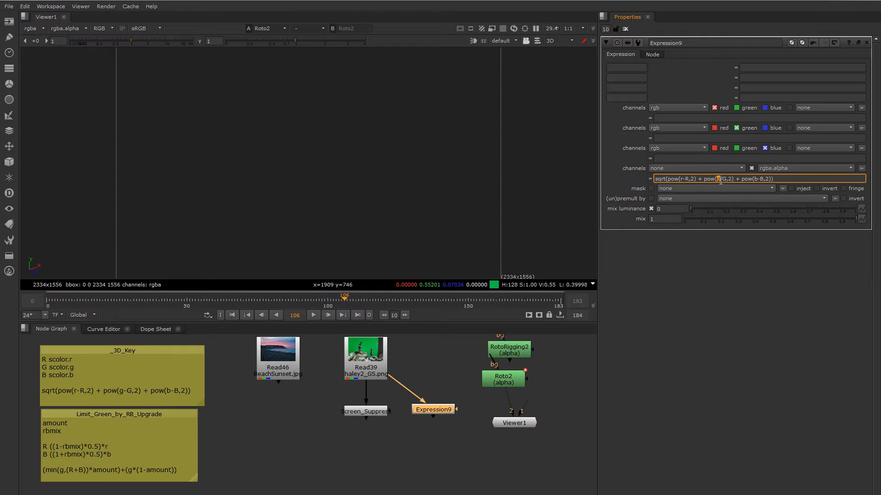
pyautogui.doubleClick(755, 179)
pyautogui.click(685, 179)
pyautogui.doubleClick(686, 180)
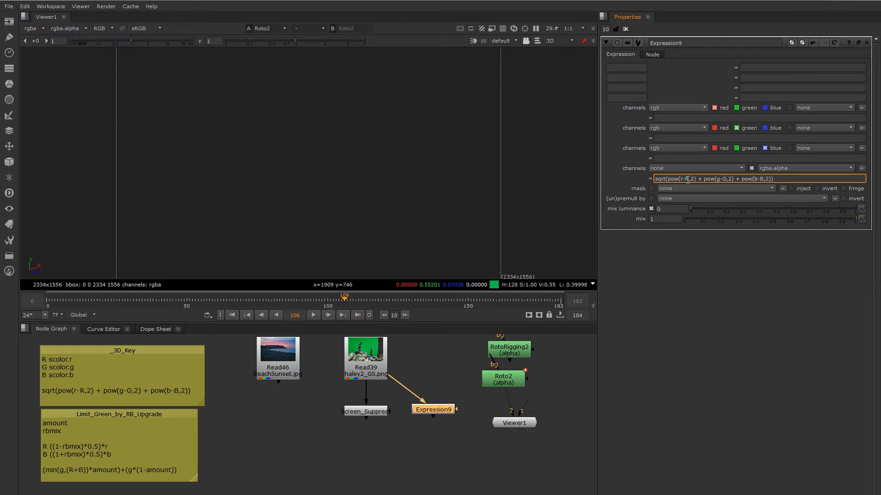
pyautogui.doubleClick(725, 179)
# - Name the Expression node's first three temporary variables R, G and B
pyautogui.click(617, 69)
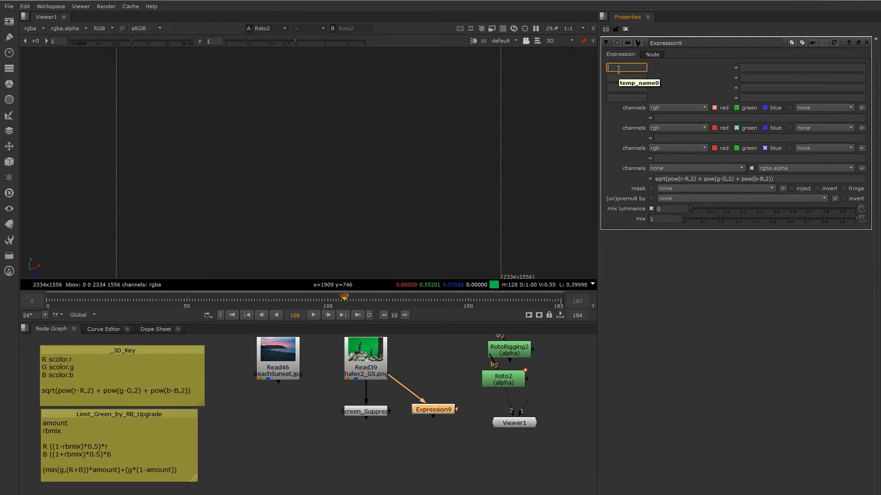
pyautogui.click(617, 79)
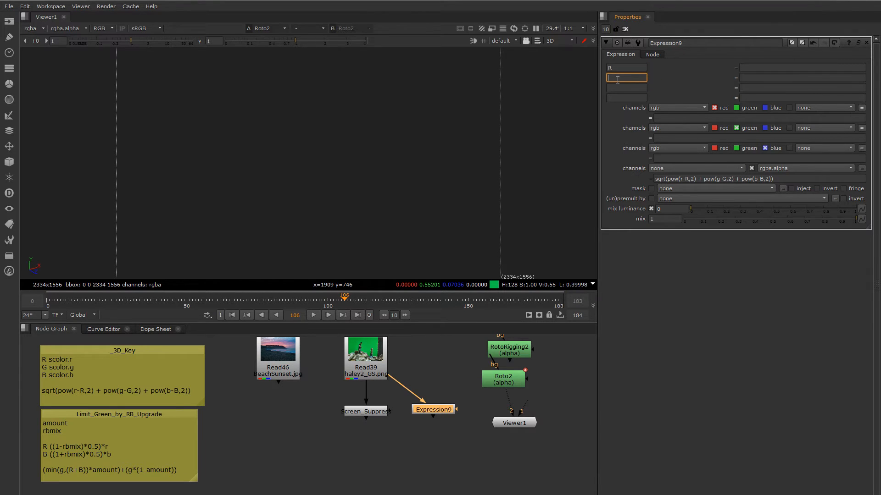
pyautogui.write('G')
pyautogui.click(614, 85)
pyautogui.write('B')
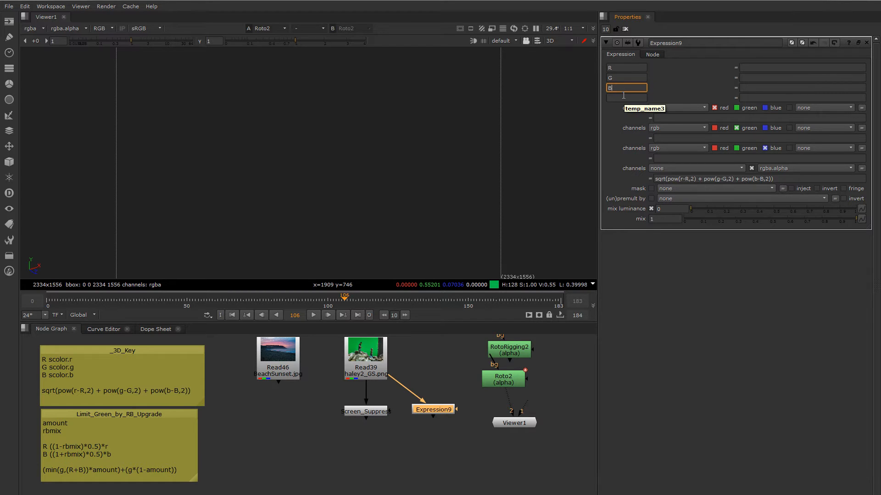
pyautogui.click(620, 98)
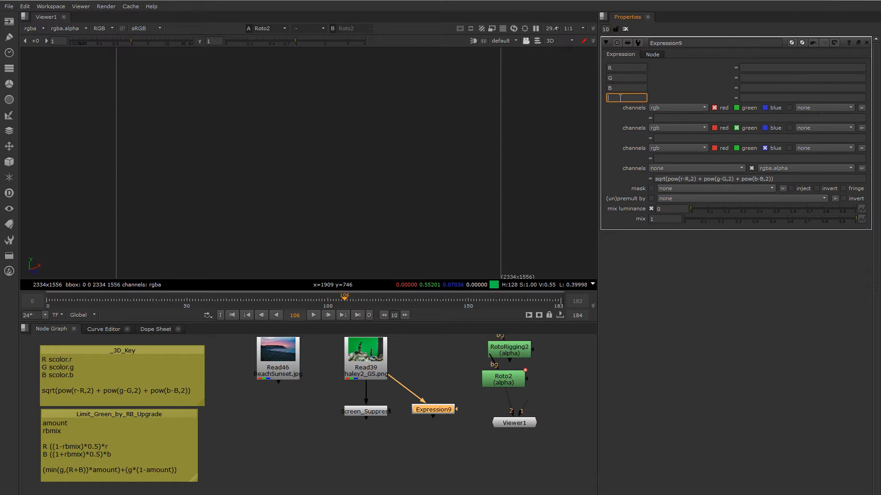
# - Compare the uppercase R term in the alpha formula with the R variable and its value field
pyautogui.click(682, 179)
pyautogui.doubleClick(688, 180)
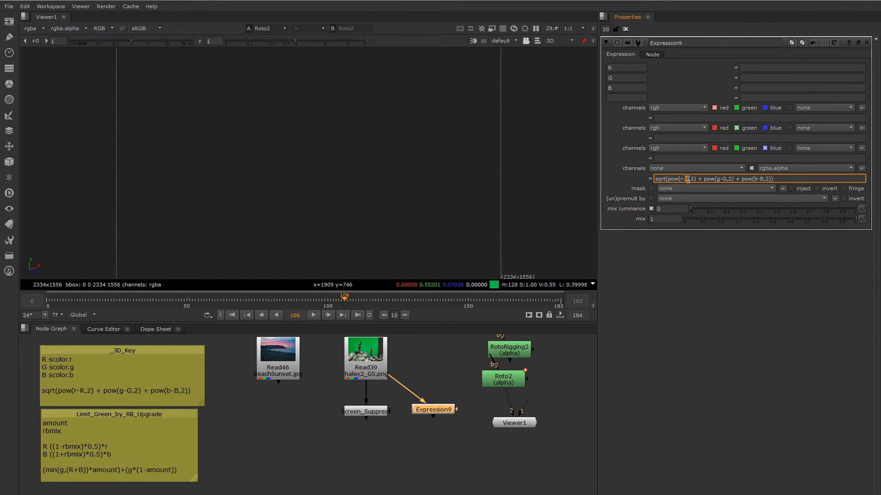
pyautogui.click(688, 181)
pyautogui.doubleClick(687, 180)
pyautogui.click(626, 68)
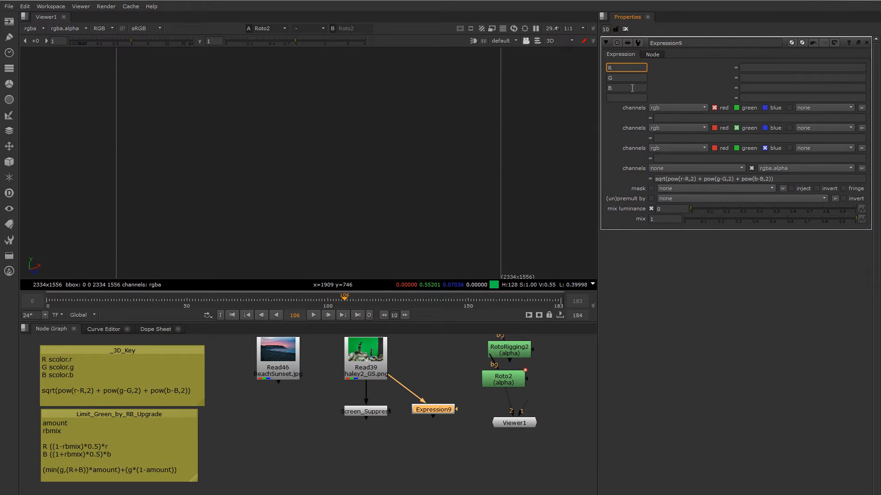
pyautogui.click(746, 67)
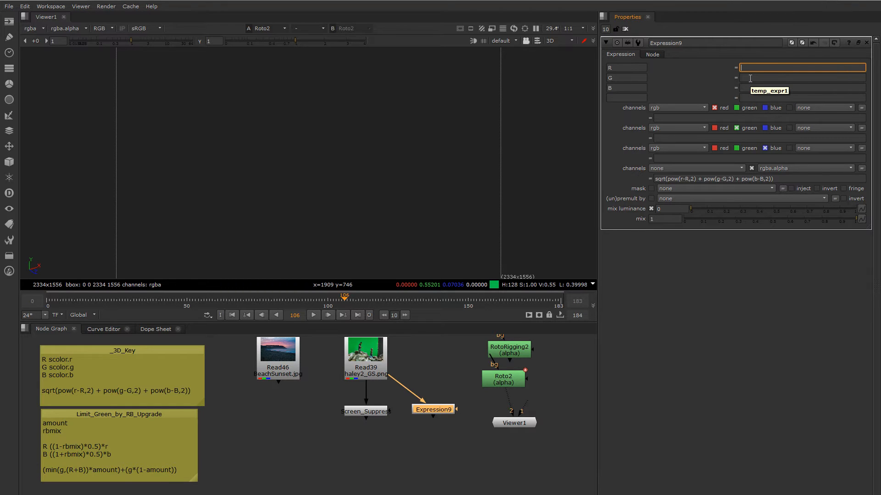
# - Add an RGB Color Knob named scolor with the label Screen Color to the Expression node's user knobs
pyautogui.rightClick(653, 57)
pyautogui.click(675, 59)
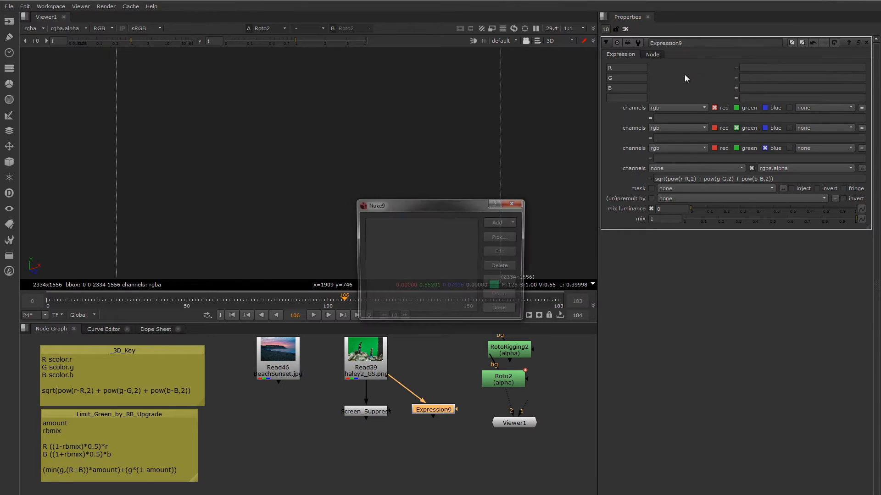
pyautogui.moveTo(466, 204); pyautogui.dragTo(529, 82)
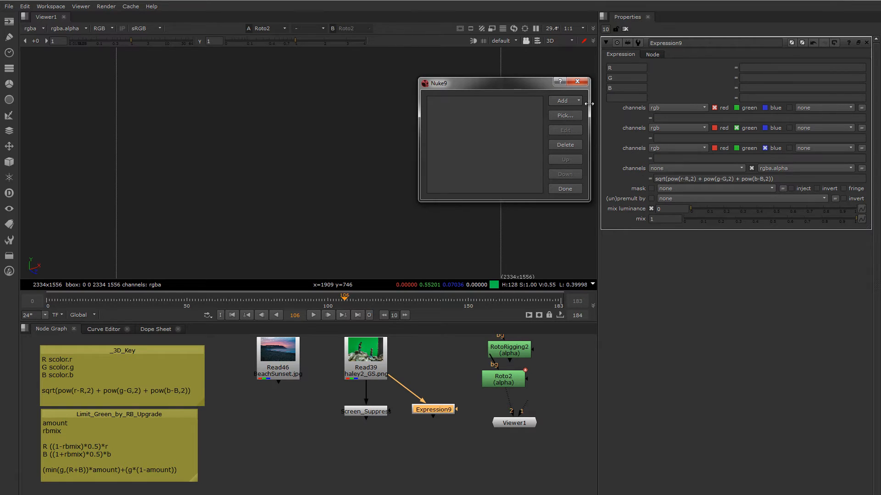
pyautogui.click(565, 101)
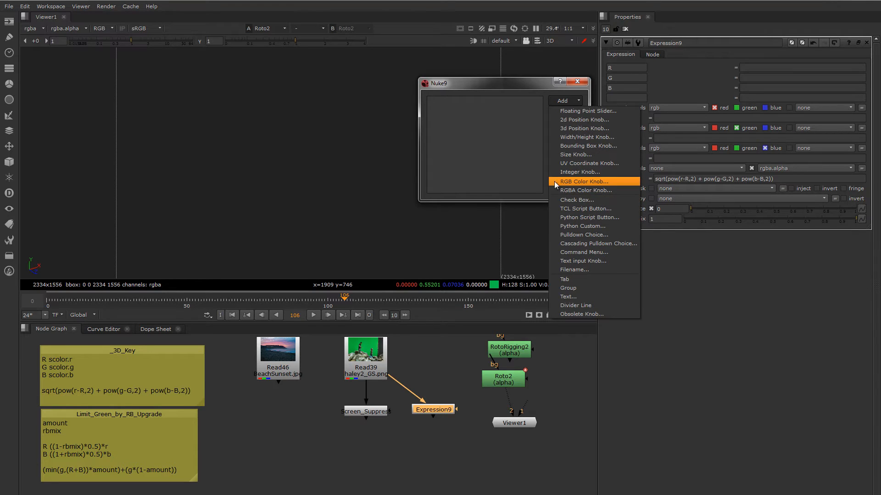
pyautogui.click(584, 181)
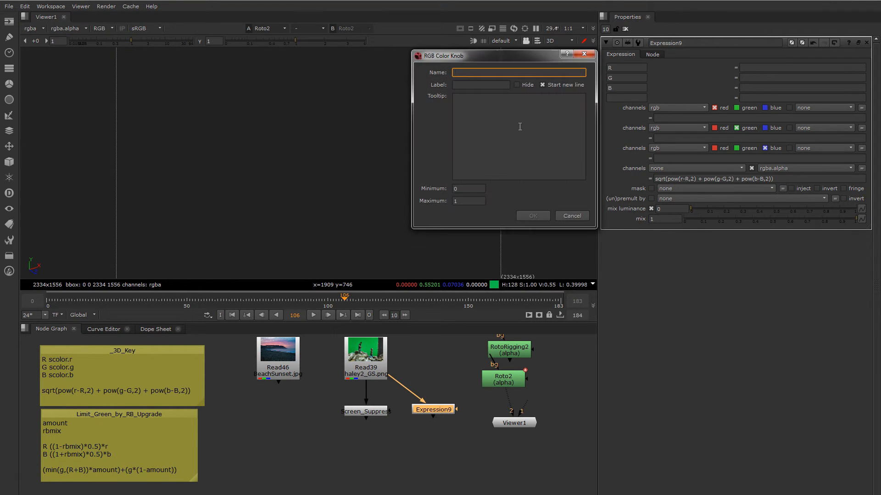
pyautogui.moveTo(473, 64); pyautogui.dragTo(510, 158)
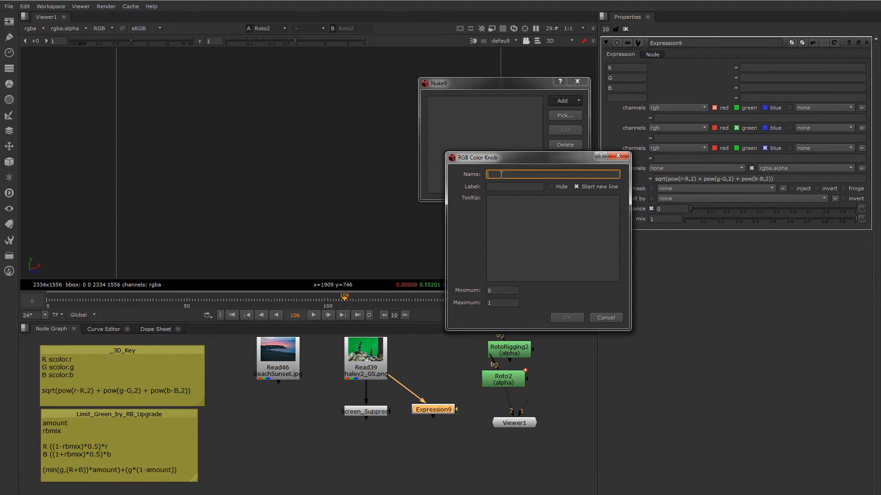
pyautogui.write('scolor')
pyautogui.doubleClick(505, 175)
pyautogui.click(499, 187)
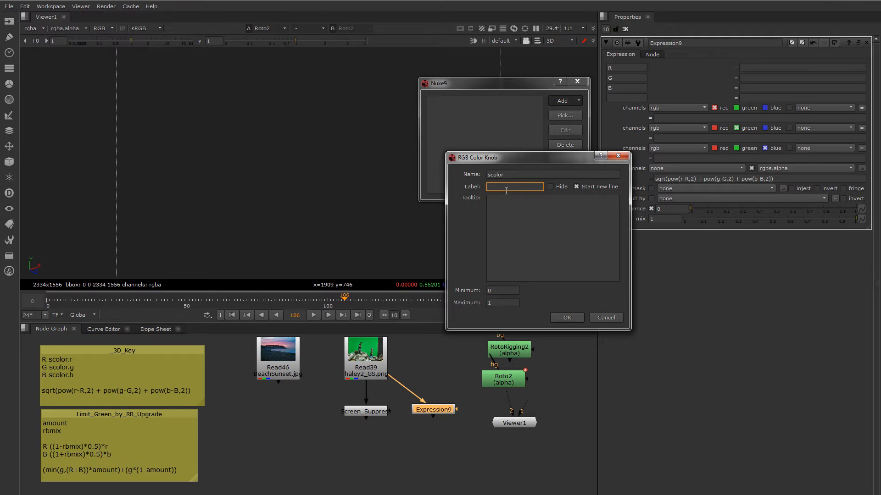
pyautogui.write('Scr')
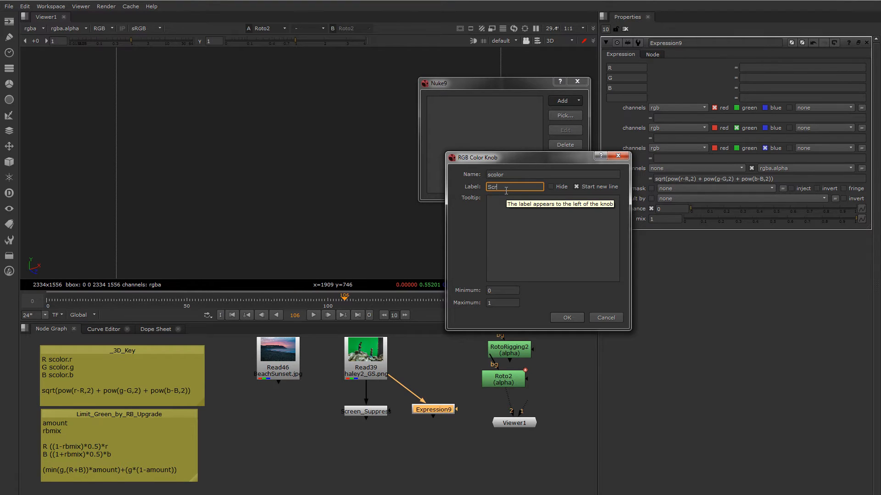
pyautogui.write('een Color')
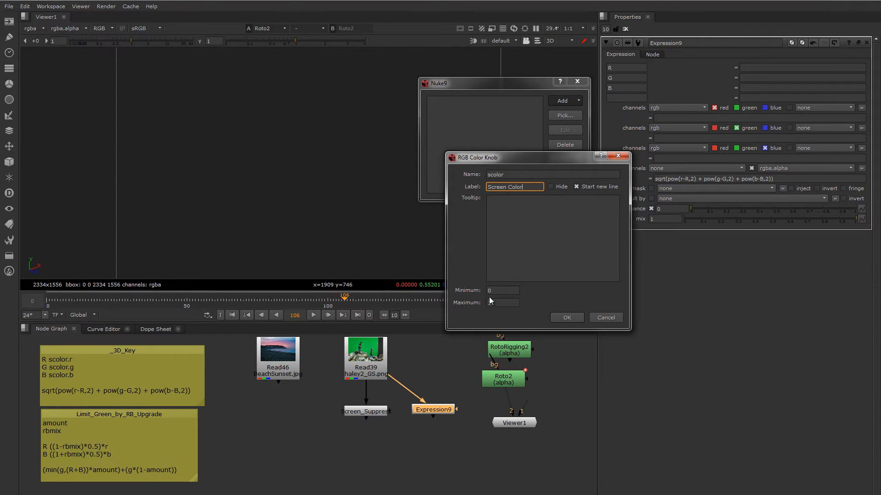
pyautogui.click(567, 318)
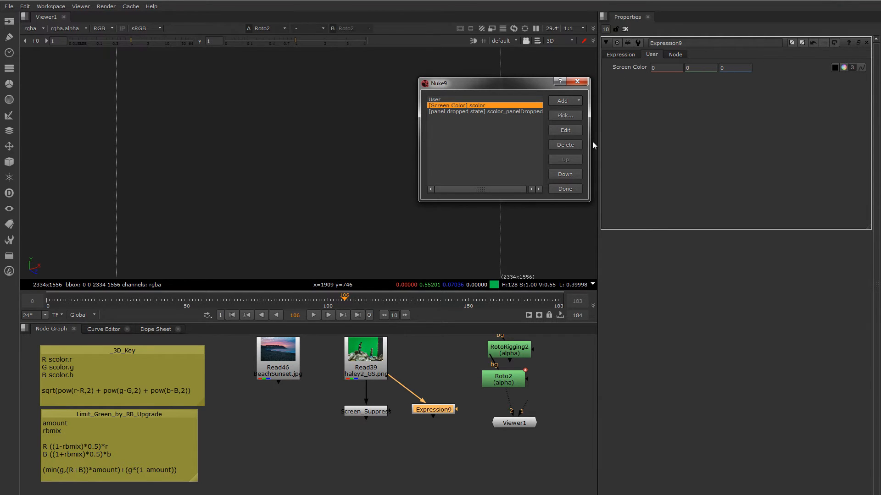
# - Relabel the Expression node's User tab as ScreenColor and finish managing the user knobs
pyautogui.click(439, 99)
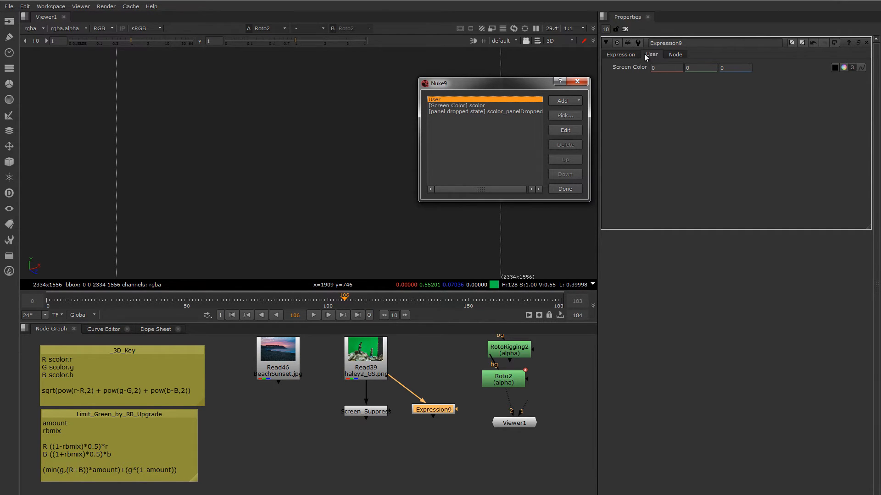
pyautogui.click(565, 131)
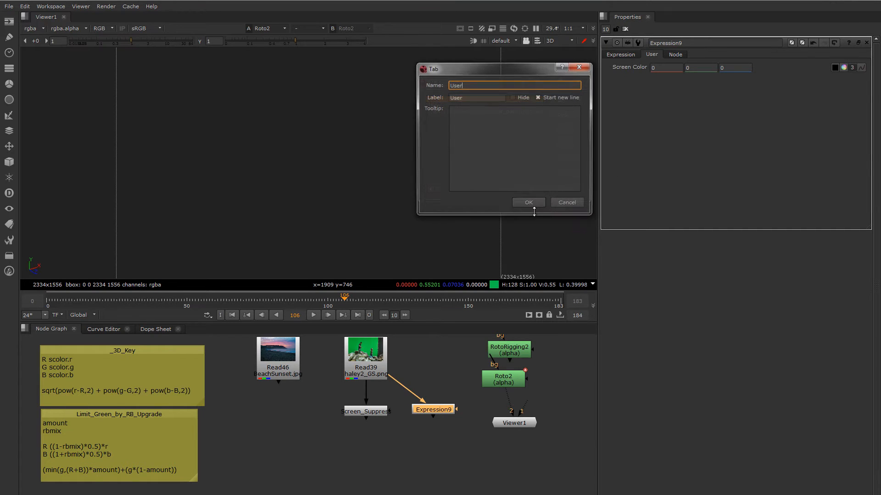
pyautogui.press('Tab')
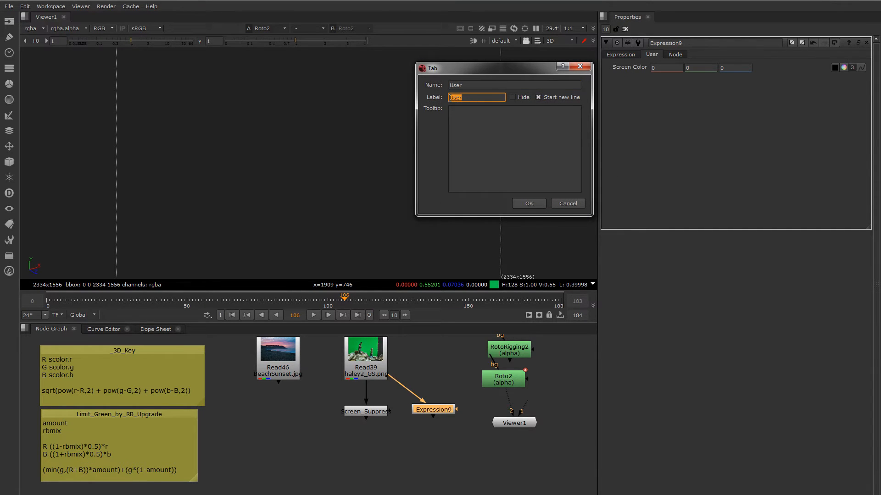
pyautogui.write('Sc')
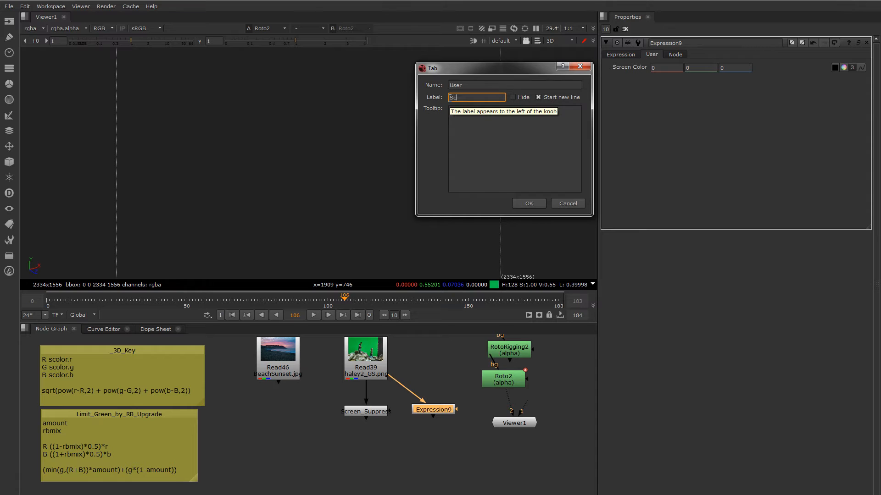
pyautogui.write('reenColor')
pyautogui.click(529, 203)
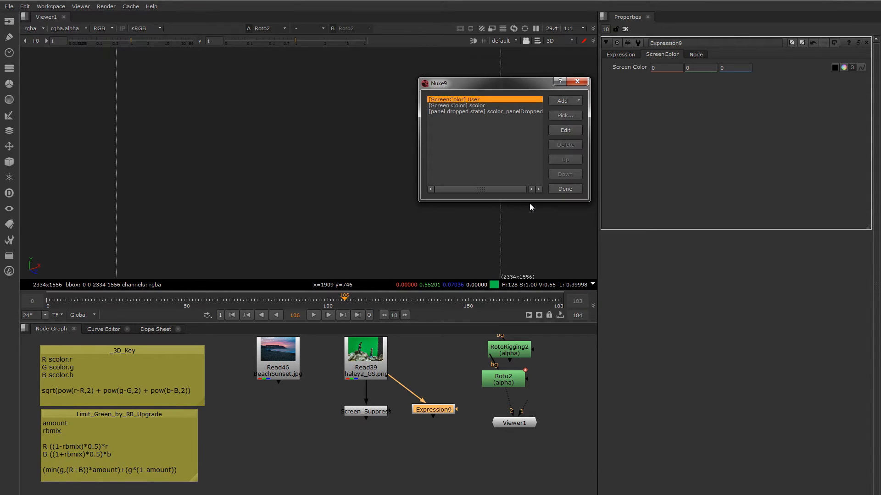
pyautogui.click(563, 189)
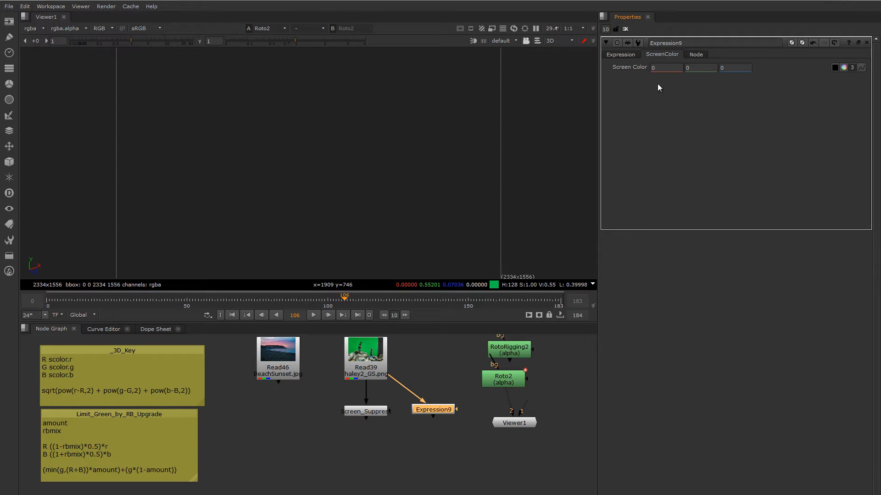
# - Check the Screen Color knob's internal name in the user knob list
pyautogui.rightClick(662, 57)
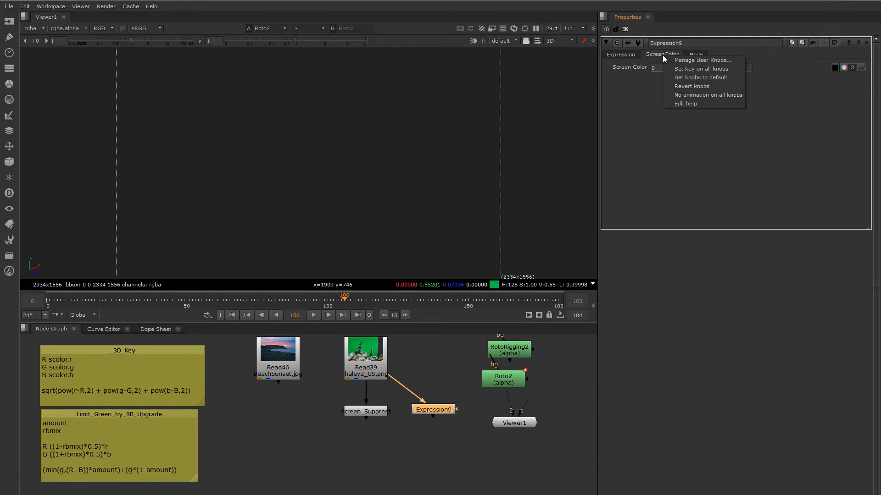
pyautogui.click(681, 59)
pyautogui.moveTo(449, 206); pyautogui.dragTo(479, 166)
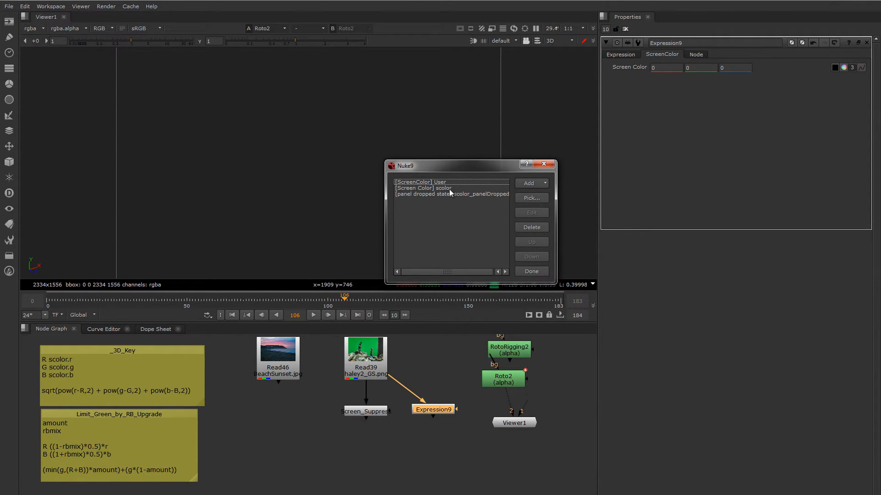
pyautogui.click(532, 272)
# - Set the R variable's expression to scolor.r and check it against the Screen Color knob
pyautogui.click(618, 54)
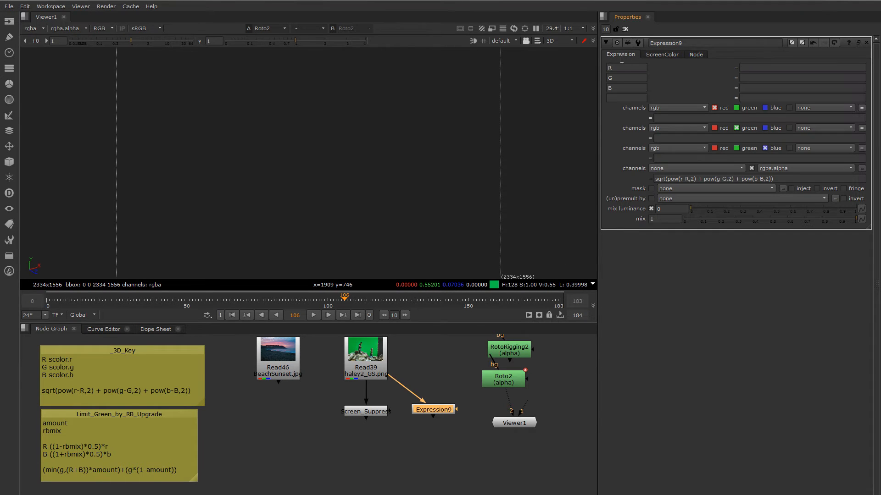
pyautogui.click(747, 67)
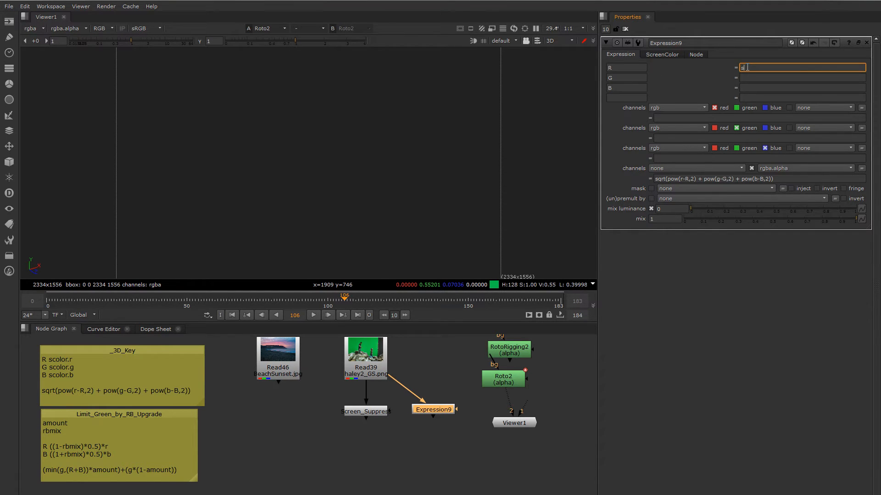
pyautogui.write('scolor.r')
pyautogui.click(660, 55)
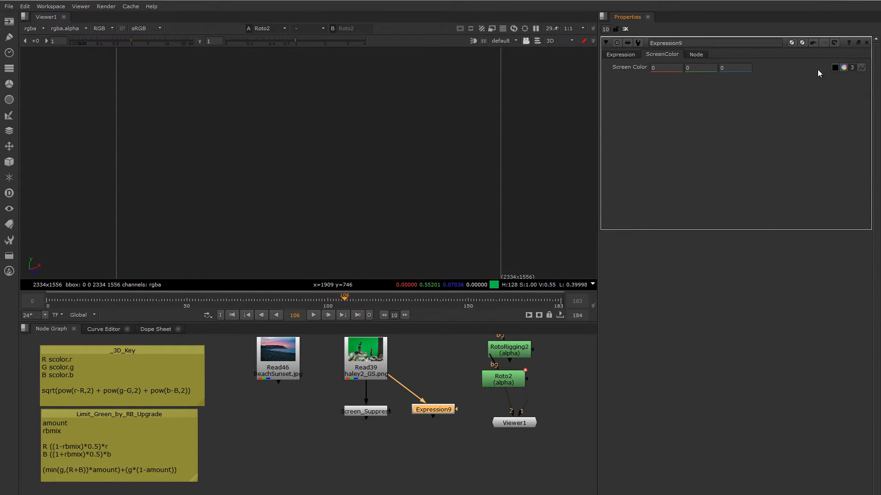
pyautogui.click(622, 56)
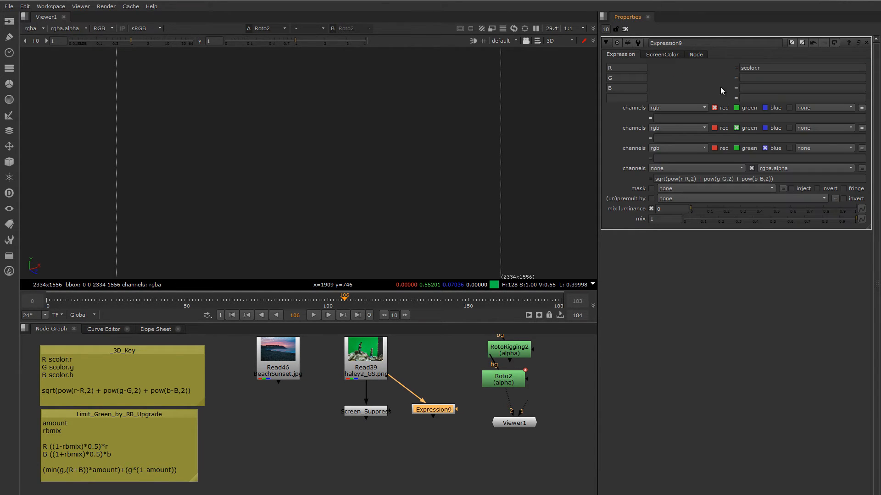
# - Set the G variable's expression to scolor.g and the B variable's expression to scolor.b
pyautogui.click(757, 68)
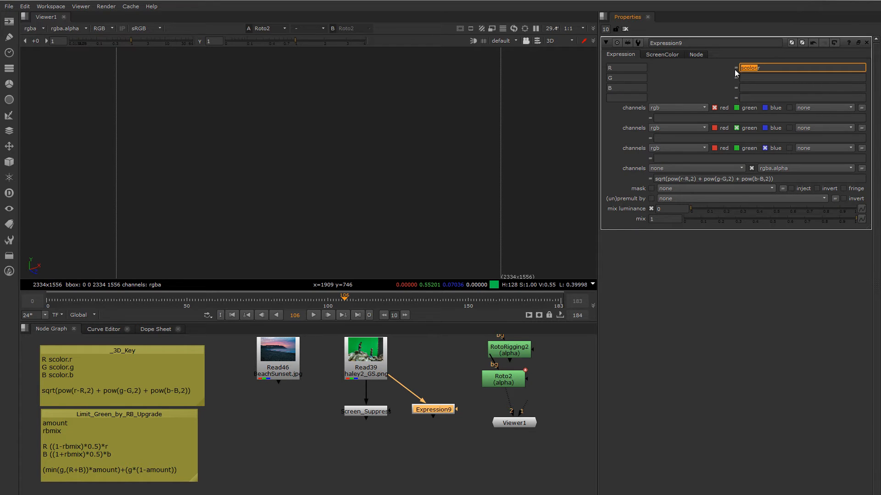
pyautogui.click(753, 79)
pyautogui.write('scolor.g')
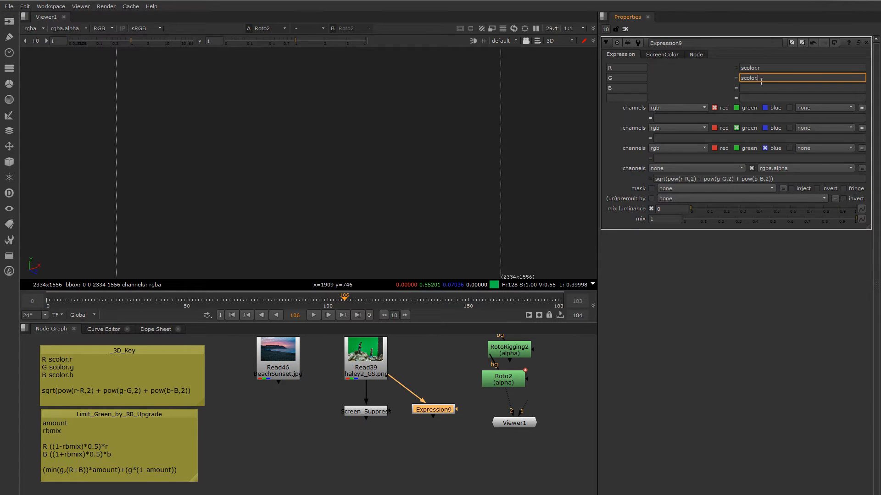
pyautogui.click(755, 88)
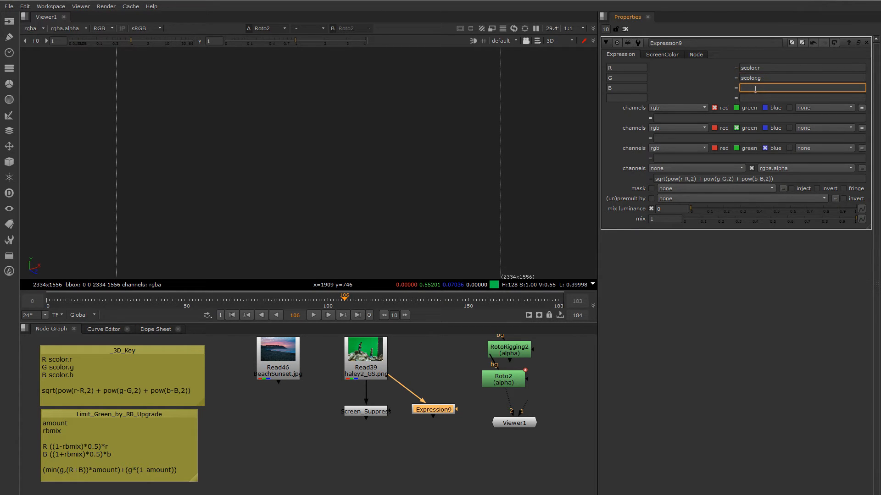
pyautogui.write('scolor.b')
pyautogui.press('Return')
# - View the Expression node, sampling Screen Color from rectangles of the green backdrop and displaying the alpha channel
pyautogui.press('1')
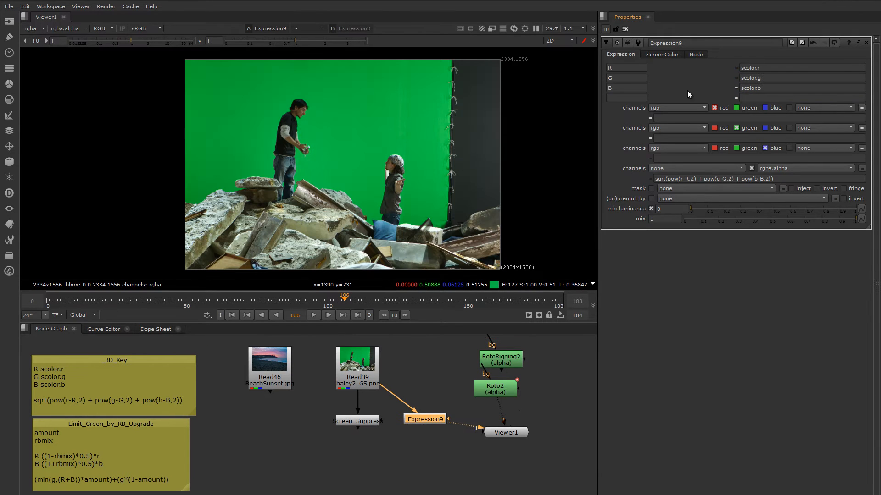
pyautogui.click(662, 55)
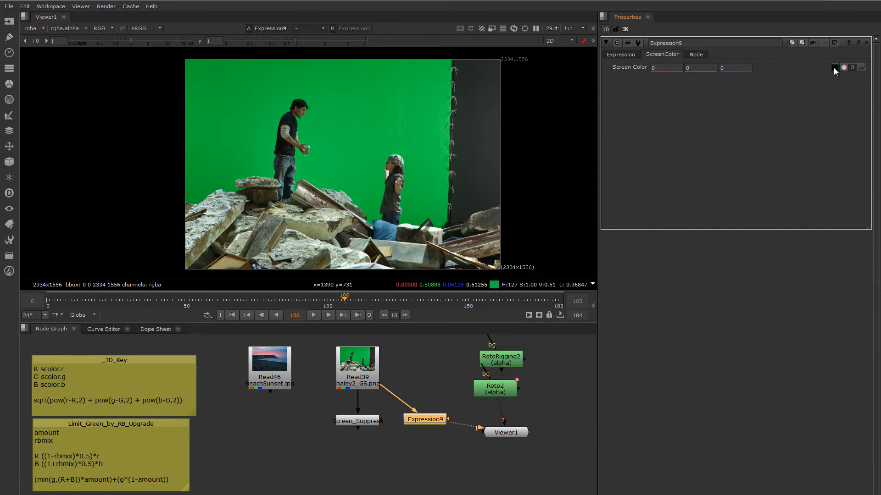
pyautogui.moveTo(374, 126); pyautogui.dragTo(359, 120, button='middle')
pyautogui.keyDown('ctrl'); pyautogui.keyDown('shift'); pyautogui.moveTo(342, 107); pyautogui.dragTo(374, 129); pyautogui.keyUp('shift'); pyautogui.keyUp('ctrl')
pyautogui.moveTo(399, 109); pyautogui.dragTo(396, 111, button='middle')
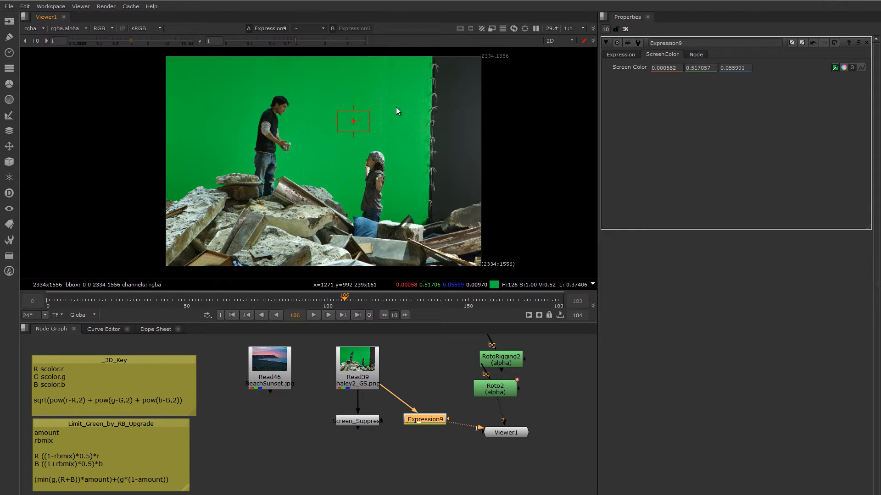
pyautogui.press('a')
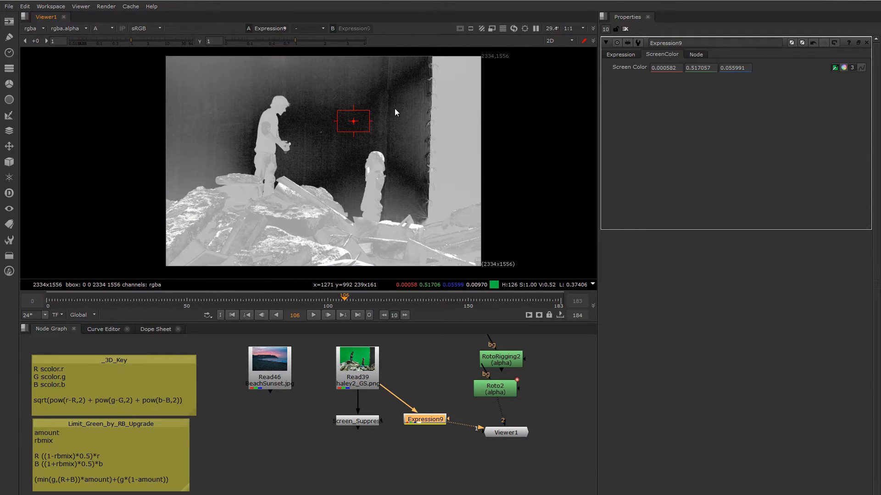
pyautogui.keyDown('ctrl'); pyautogui.keyDown('shift'); pyautogui.moveTo(397, 88); pyautogui.dragTo(323, 153); pyautogui.keyUp('shift'); pyautogui.keyUp('ctrl')
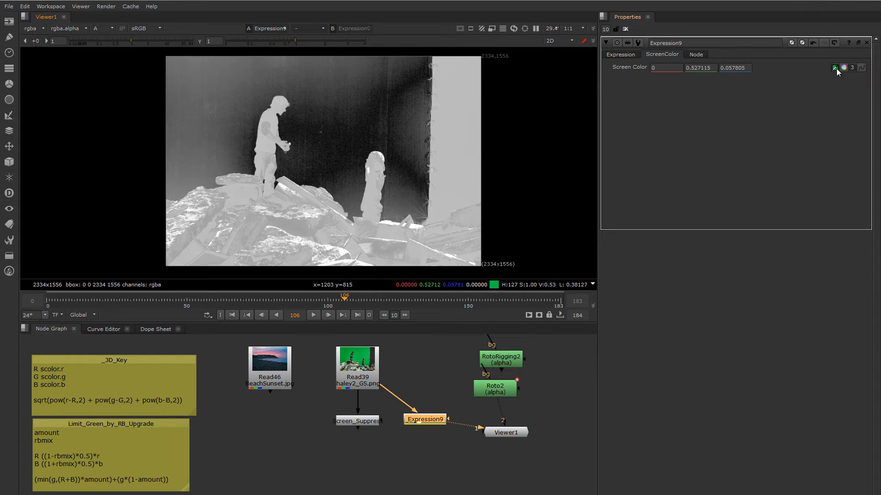
# - Check the alpha formula's R term and resample Screen Color from a larger backdrop rectangle between the two people
pyautogui.click(620, 54)
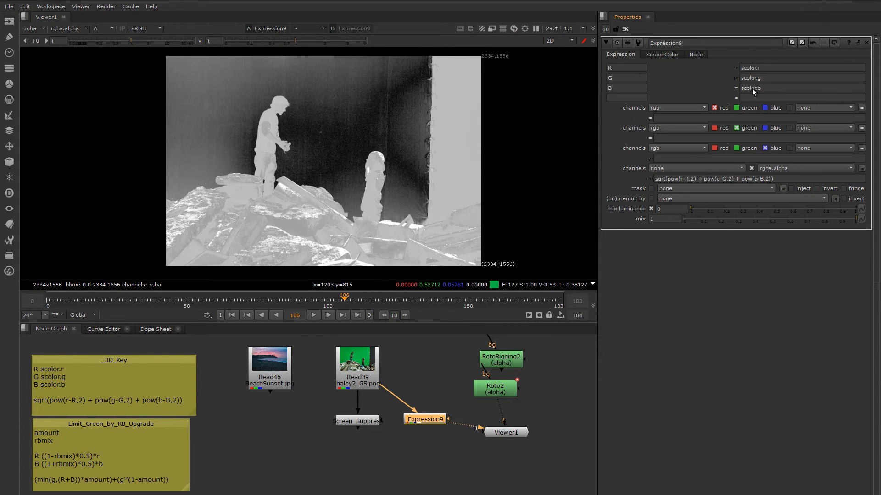
pyautogui.doubleClick(687, 179)
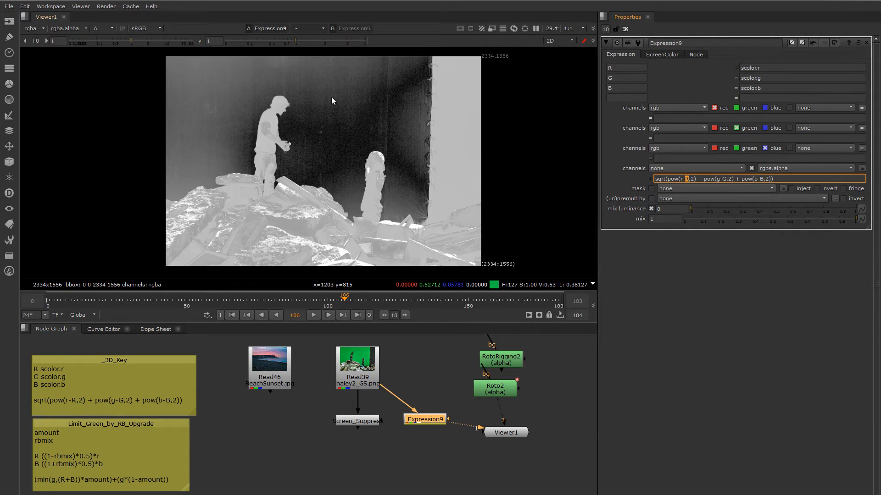
pyautogui.click(316, 88)
pyautogui.keyDown('ctrl'); pyautogui.moveTo(316, 88); pyautogui.dragTo(467, 165); pyautogui.keyUp('ctrl')
pyautogui.scroll(3, 281, 106)
pyautogui.keyDown('ctrl'); pyautogui.click(279, 106); pyautogui.keyUp('ctrl')
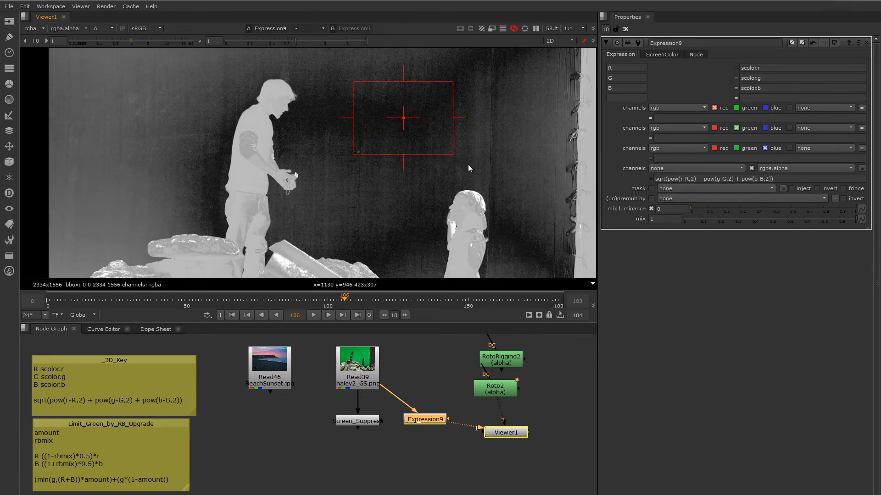
pyautogui.scroll(-2, 450, 157)
pyautogui.moveTo(449, 156); pyautogui.dragTo(377, 112, button='middle')
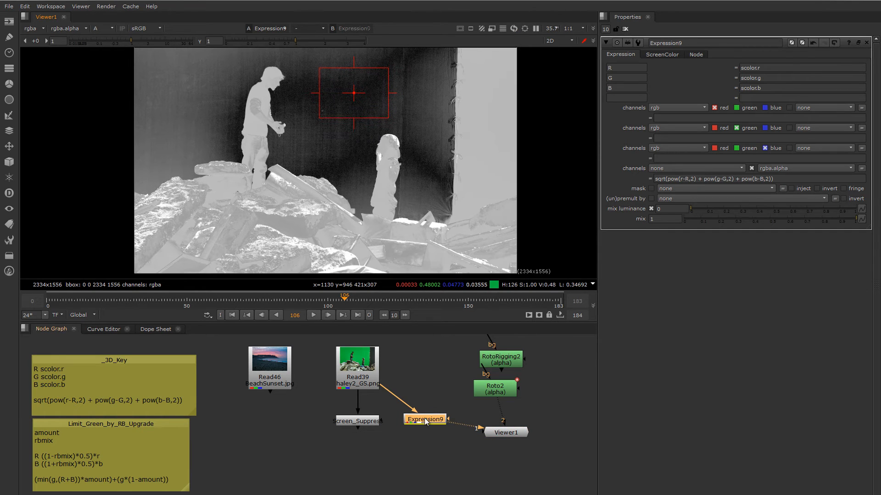
# - Line up the Expression node beside the Screen_Suppress node, review its Screen Color values, and select Screen_Suppress
pyautogui.moveTo(425, 421); pyautogui.dragTo(416, 423)
pyautogui.click(661, 55)
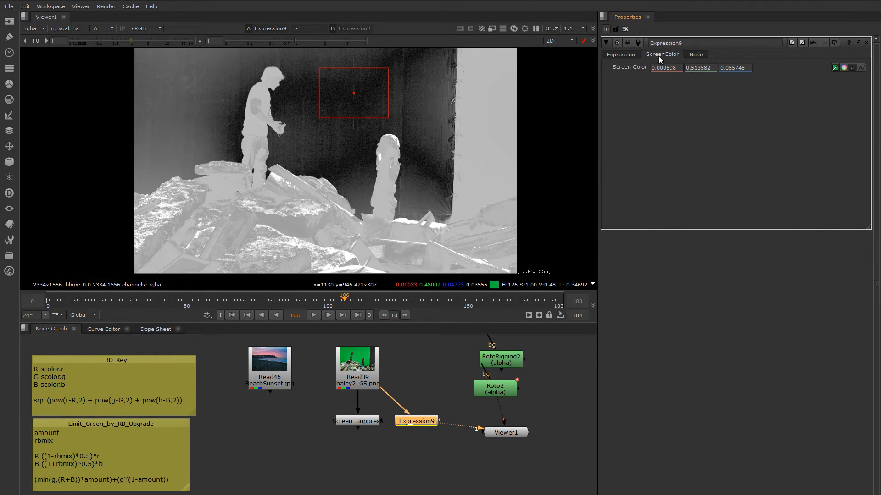
pyautogui.moveTo(409, 423); pyautogui.dragTo(411, 421)
pyautogui.click(365, 421)
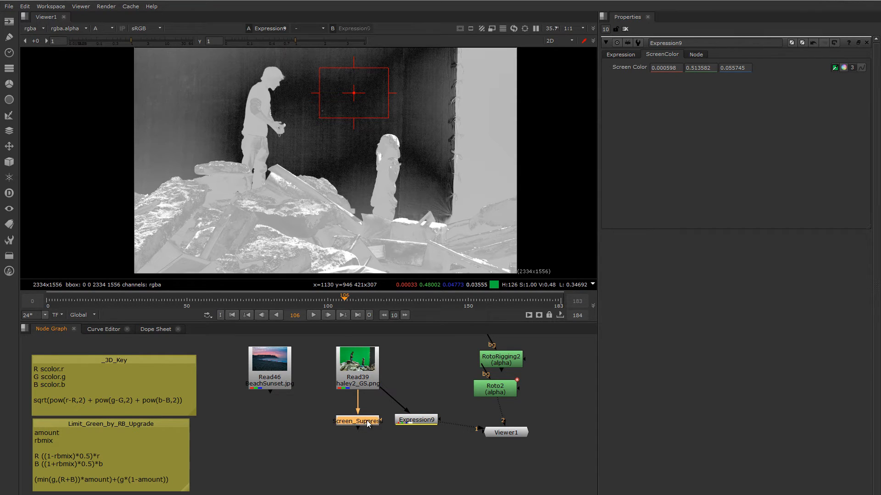
# - Switch the viewer from alpha back to full colour, clear the open node properties, and view the Screen_Suppress node's output
pyautogui.click(624, 29)
pyautogui.press('a')
pyautogui.moveTo(420, 199); pyautogui.dragTo(395, 196, button='middle')
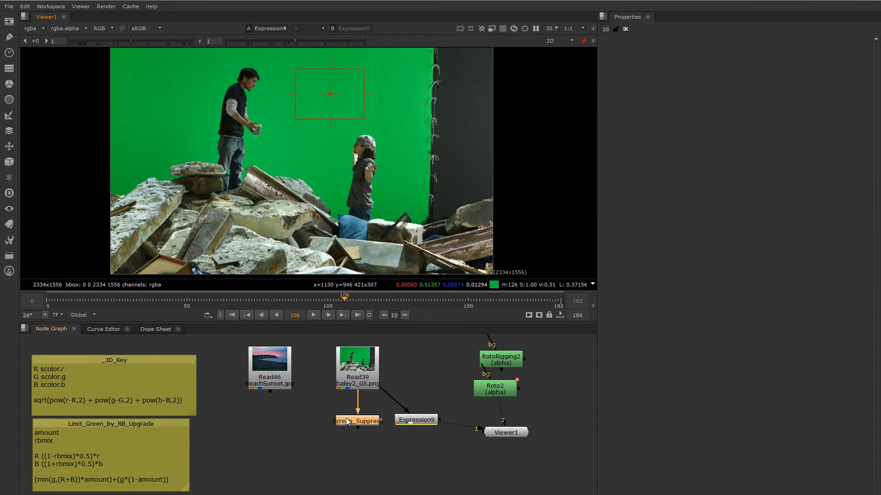
pyautogui.doubleClick(370, 426)
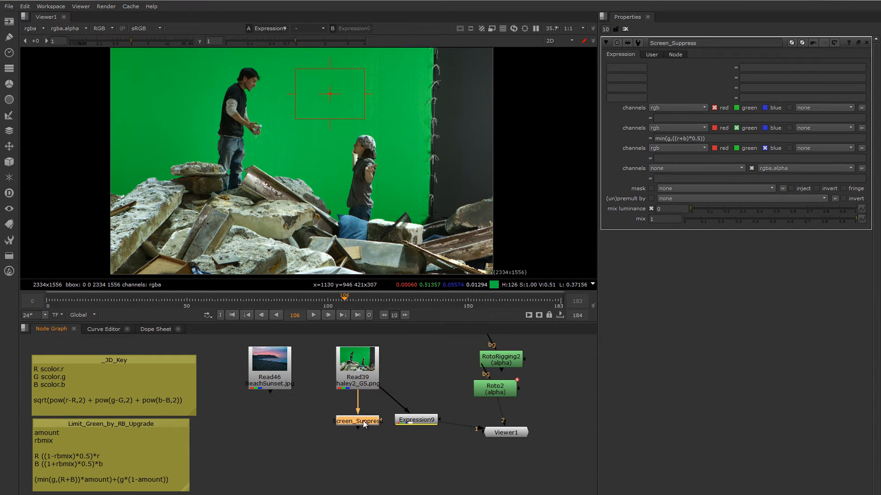
pyautogui.click(626, 29)
pyautogui.press('1')
pyautogui.moveTo(307, 152); pyautogui.dragTo(328, 155, button='middle')
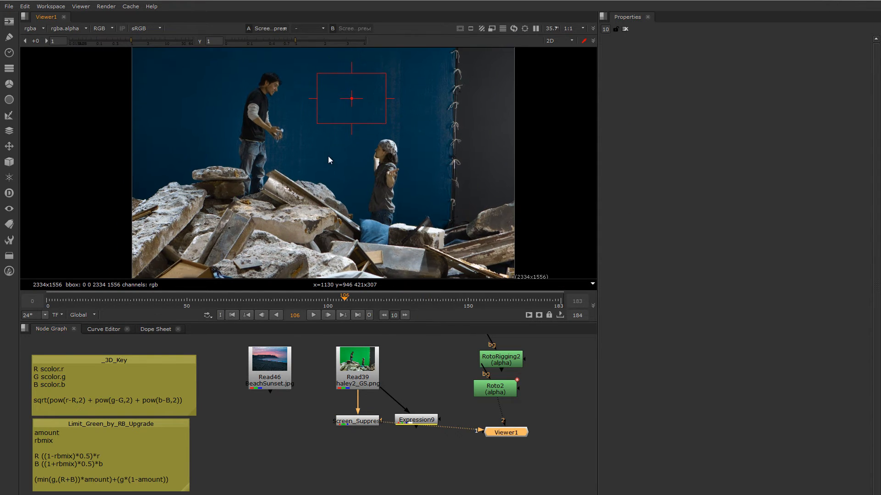
pyautogui.moveTo(381, 159); pyautogui.dragTo(375, 164, button='middle')
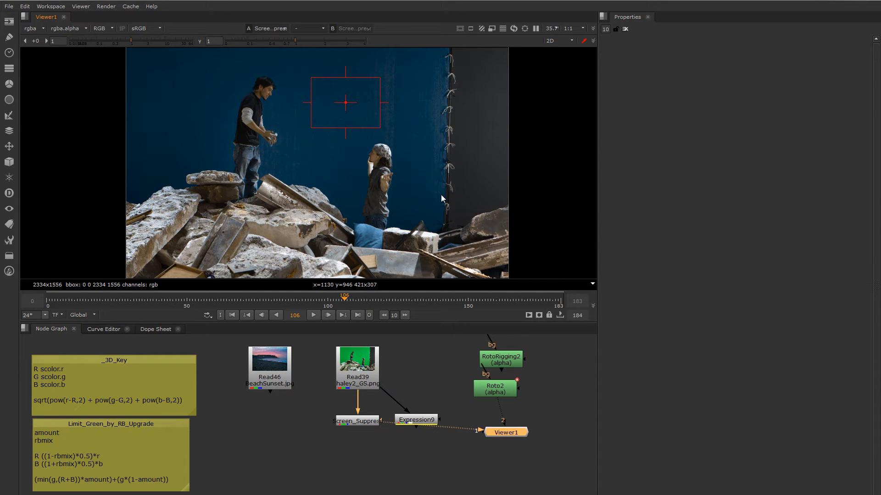
pyautogui.click(471, 191)
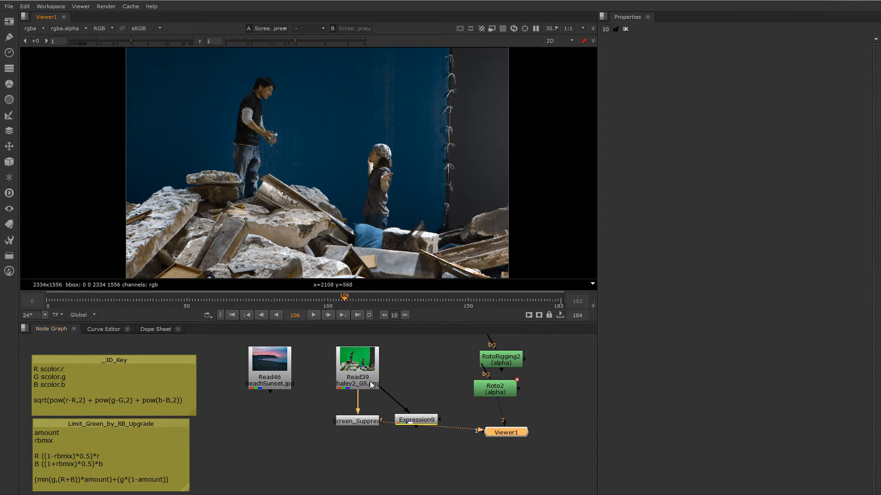
# - Open the Screen_Suppress and Limit_Green_by_RB_Upgrade properties, enlarge the note's label area, and examine the formula's R+B term and variable lines
pyautogui.doubleClick(362, 424)
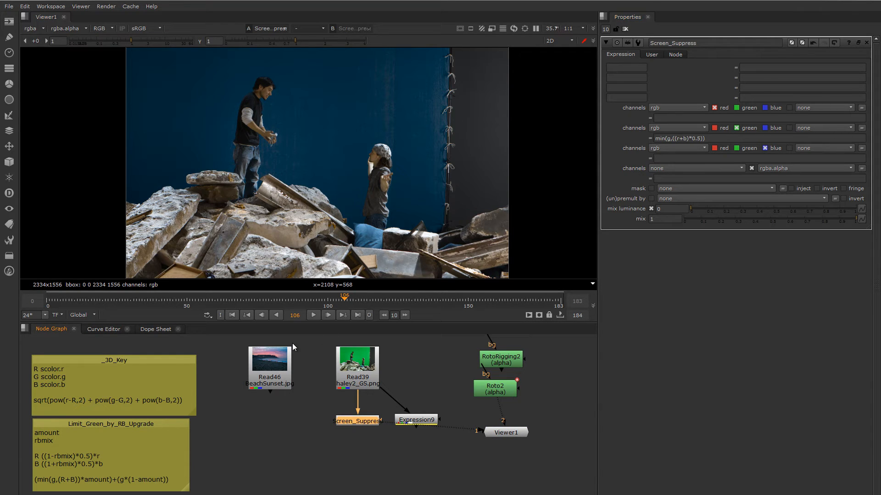
pyautogui.moveTo(212, 395); pyautogui.dragTo(217, 389, button='middle')
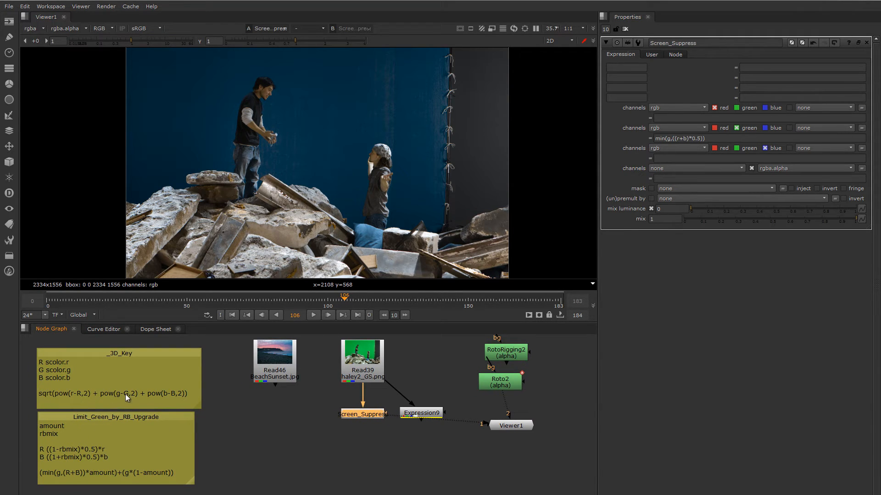
pyautogui.doubleClick(146, 419)
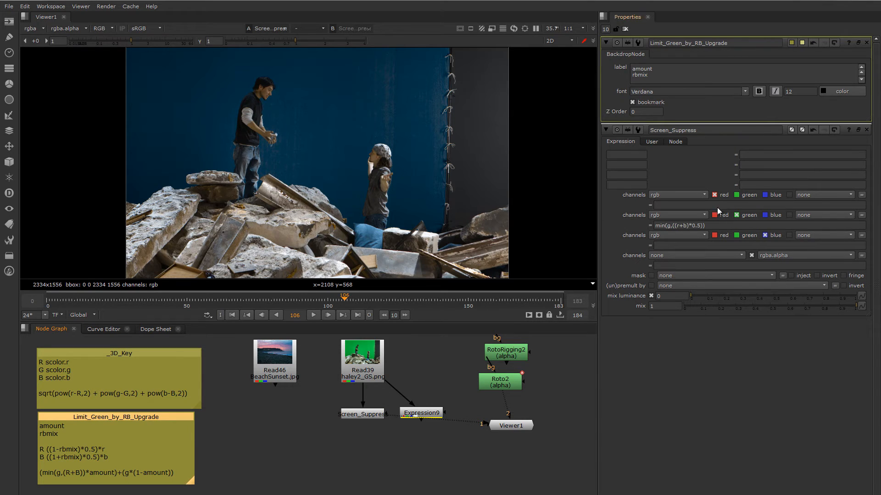
pyautogui.moveTo(857, 121); pyautogui.dragTo(857, 161)
pyautogui.moveTo(740, 104); pyautogui.dragTo(665, 107)
pyautogui.click(652, 104)
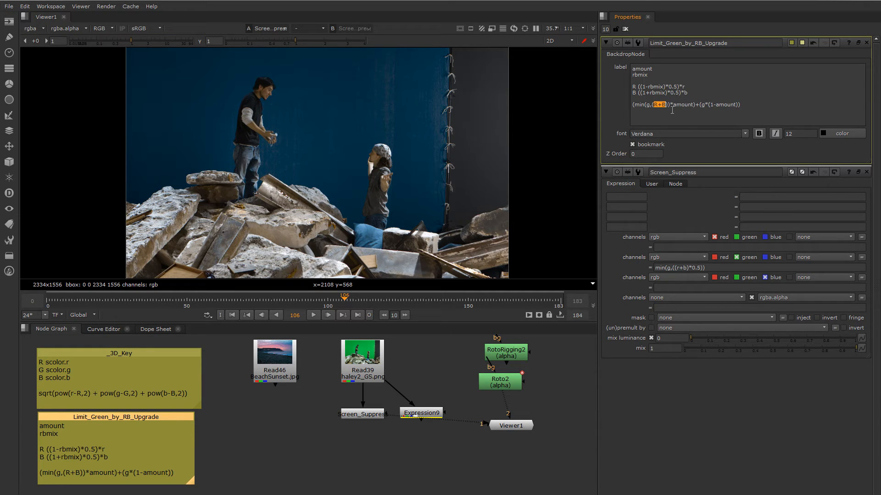
pyautogui.click(663, 109)
pyautogui.doubleClick(634, 93)
# - Replace Screen_Suppress's green channel expression with the note's formula (min(g,(R+B))*amount)+(g*(1-amount))
pyautogui.moveTo(741, 105); pyautogui.dragTo(632, 105)
pyautogui.hotkey('ctrl', 'c')
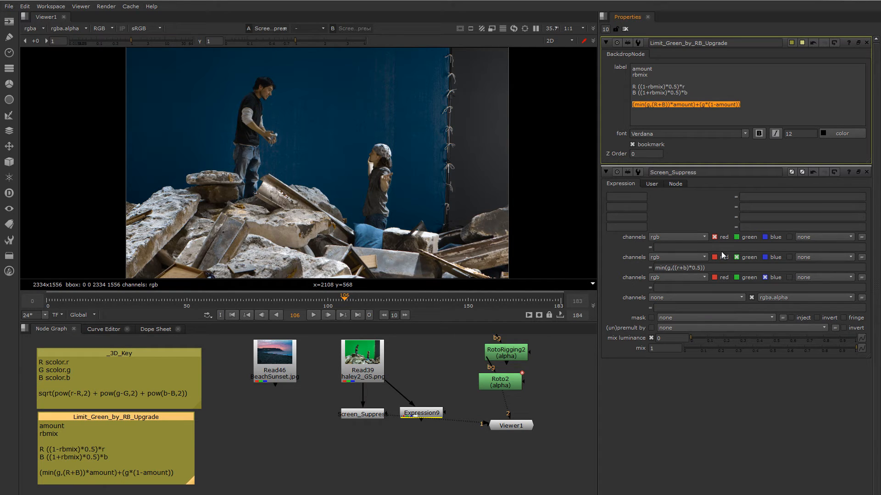
pyautogui.moveTo(712, 268); pyautogui.dragTo(643, 265)
pyautogui.hotkey('ctrl', 'v')
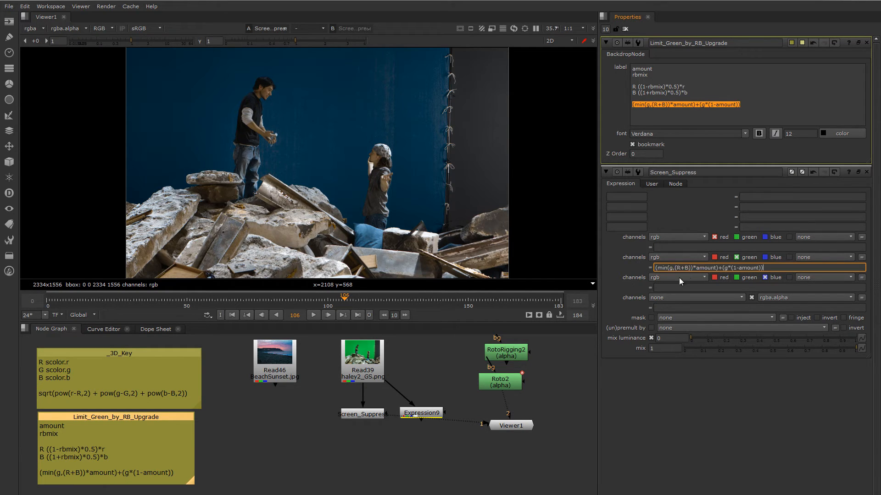
pyautogui.press('Return')
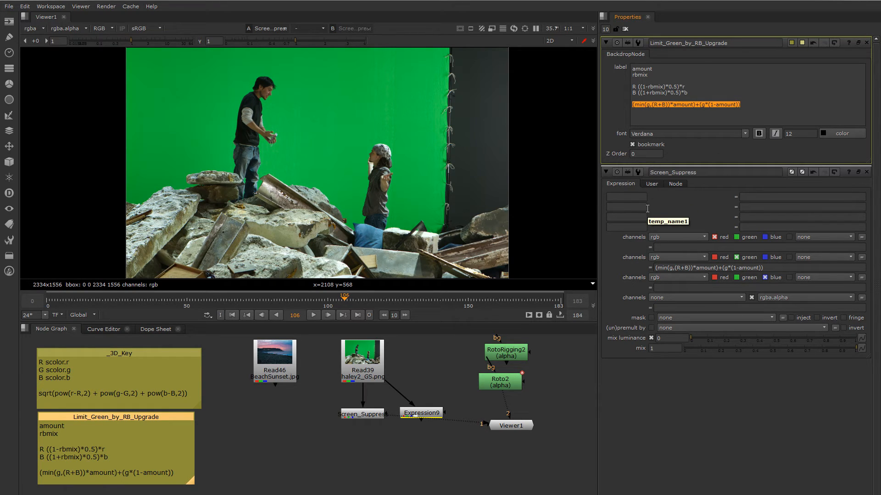
# - Copy the note's formulas into Screen_Suppress, setting the first variable's expression to ((1-rbmix)*0.5)*r and the second's to ((1+rbmix)*0.5)*b
pyautogui.click(691, 91)
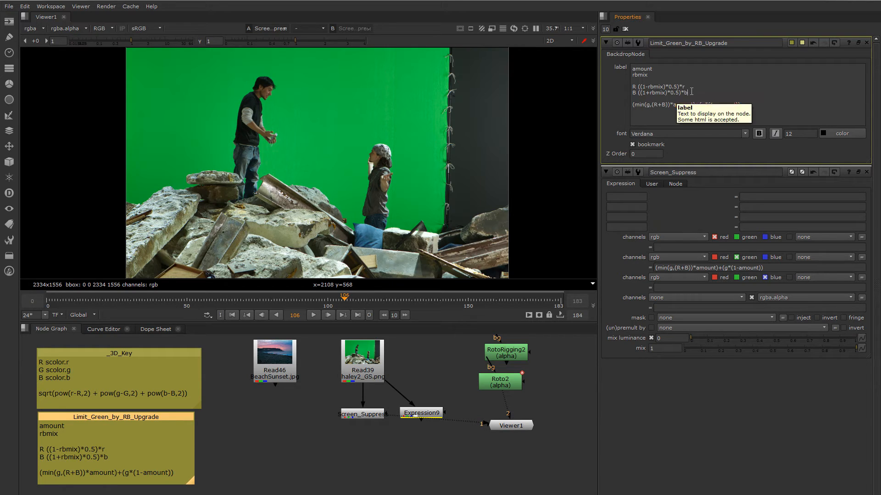
pyautogui.moveTo(691, 91); pyautogui.dragTo(621, 92)
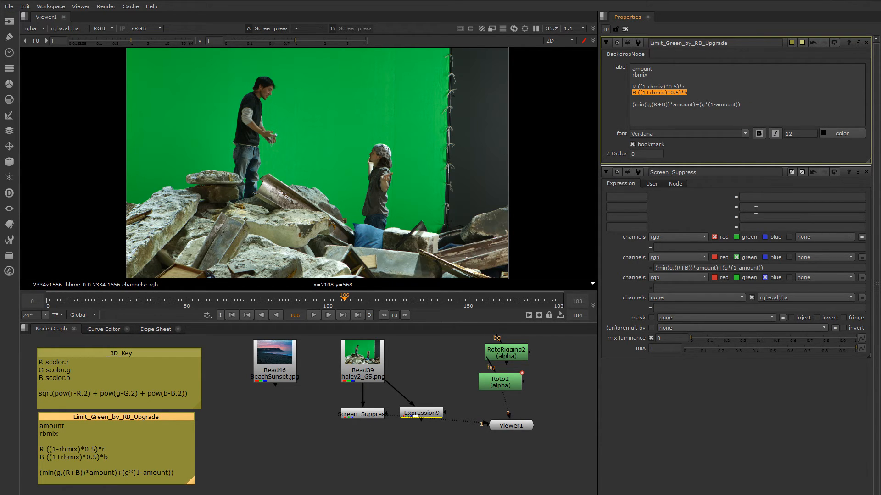
pyautogui.moveTo(687, 92); pyautogui.dragTo(638, 94)
pyautogui.hotkey('ctrl', 'c')
pyautogui.click(762, 209)
pyautogui.hotkey('ctrl', 'v')
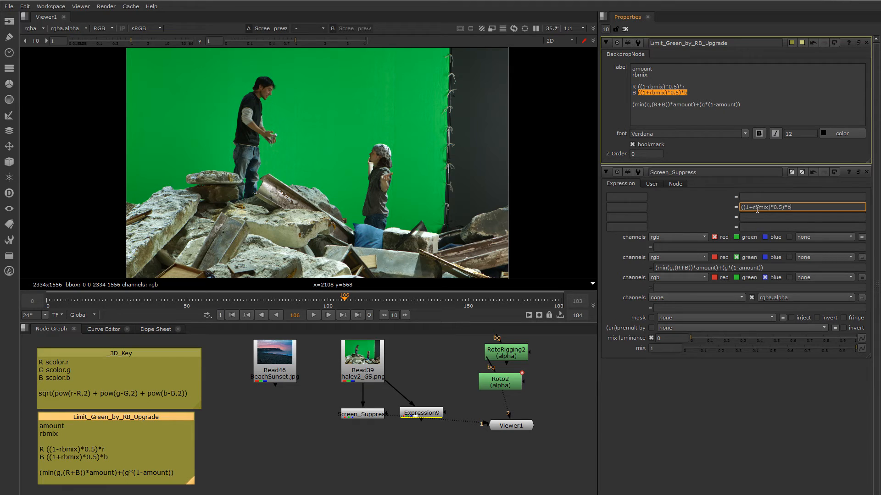
pyautogui.moveTo(684, 87); pyautogui.dragTo(637, 87)
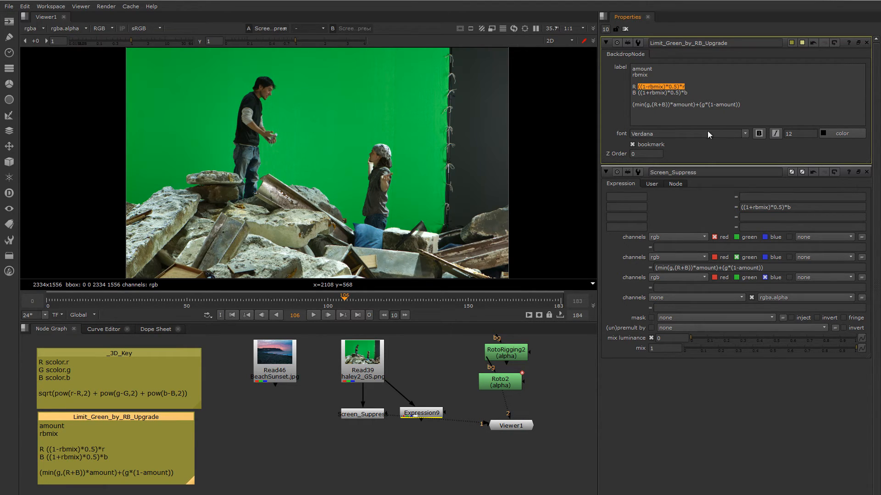
pyautogui.click(754, 197)
pyautogui.hotkey('ctrl', 'v')
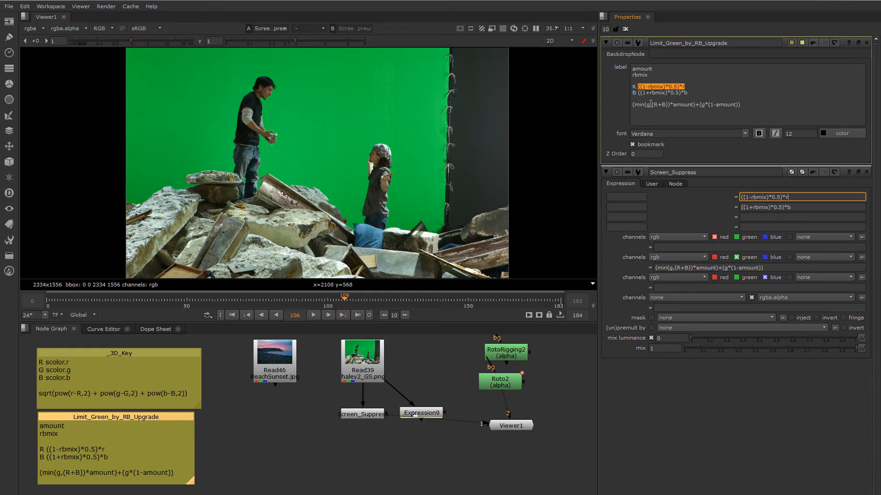
# - Name Screen_Suppress's first variable R and its second variable B, and check how the formulas use rbmix and amount
pyautogui.doubleClick(634, 86)
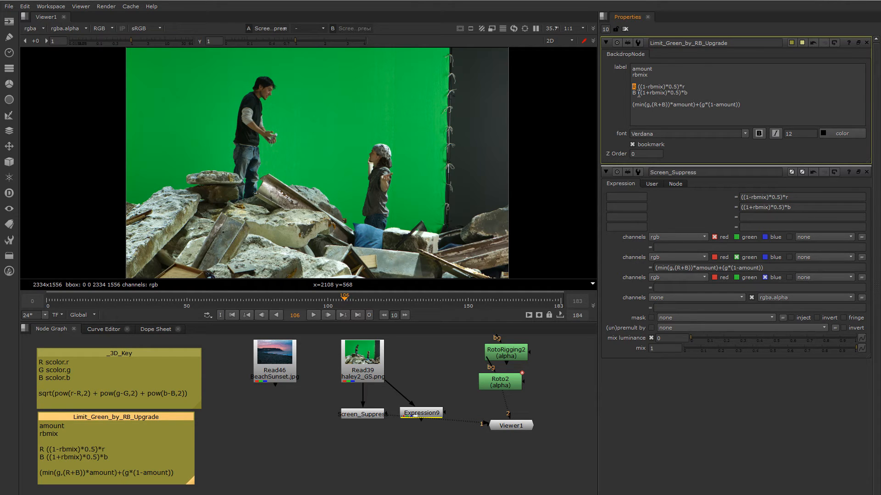
pyautogui.click(636, 196)
pyautogui.hotkey('ctrl', 'v')
pyautogui.doubleClick(634, 92)
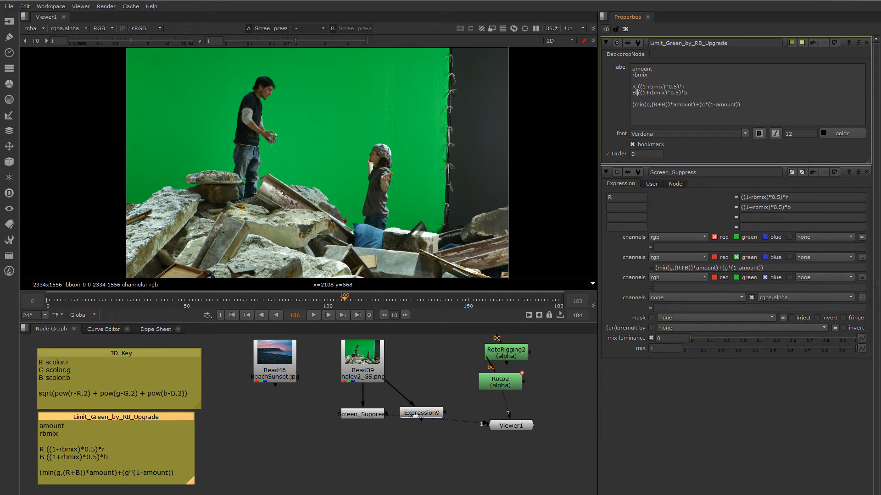
pyautogui.click(626, 207)
pyautogui.hotkey('ctrl', 'v')
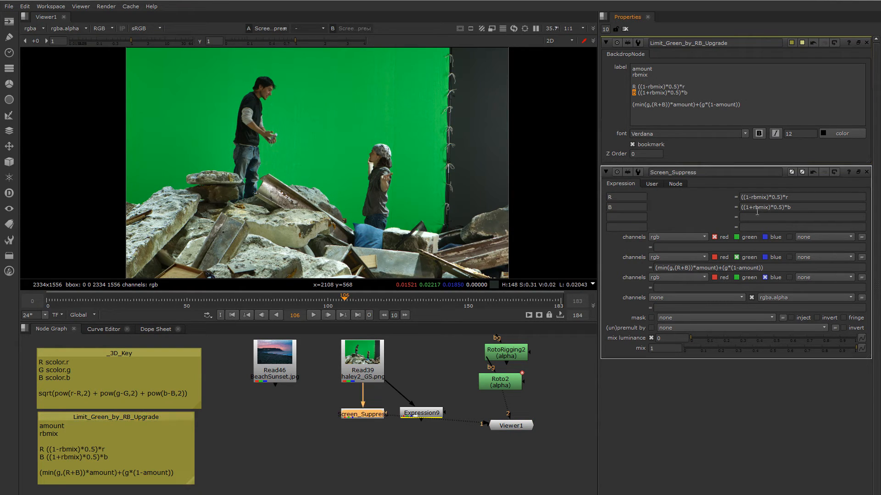
pyautogui.moveTo(753, 208); pyautogui.dragTo(769, 216)
pyautogui.moveTo(696, 268); pyautogui.dragTo(718, 268)
# - Add a Floating Point Slider user knob named amount to Screen_Suppress, labelled "Despill Amount", with a range of 0 to 1
pyautogui.click(652, 184)
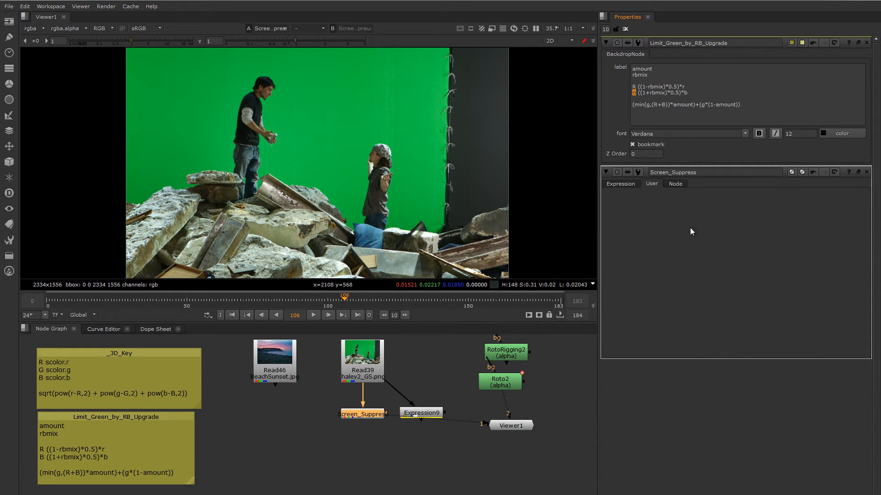
pyautogui.rightClick(646, 186)
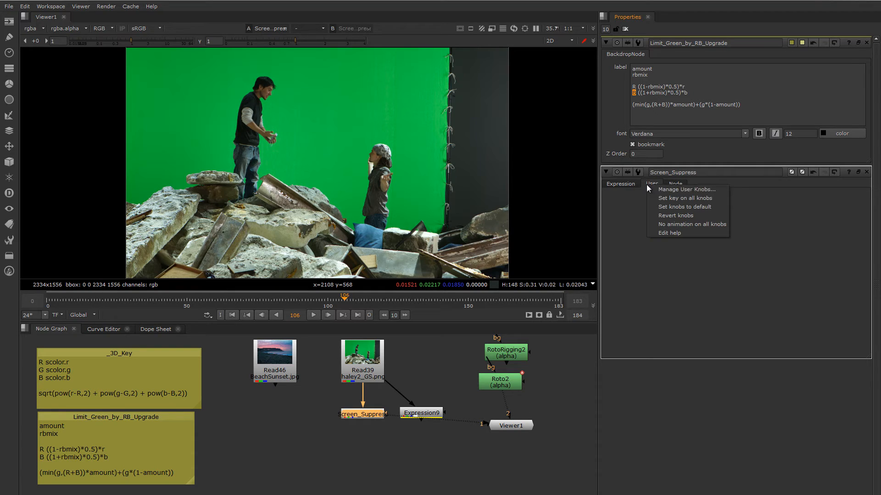
pyautogui.click(671, 191)
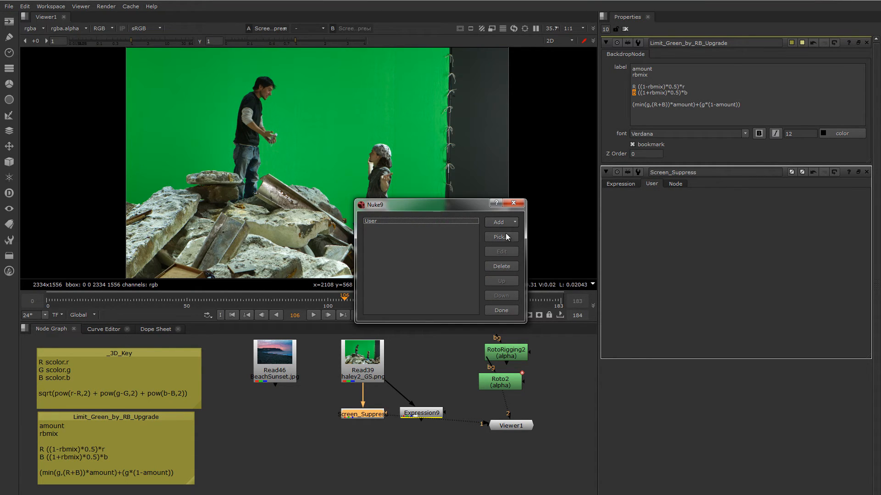
pyautogui.click(508, 223)
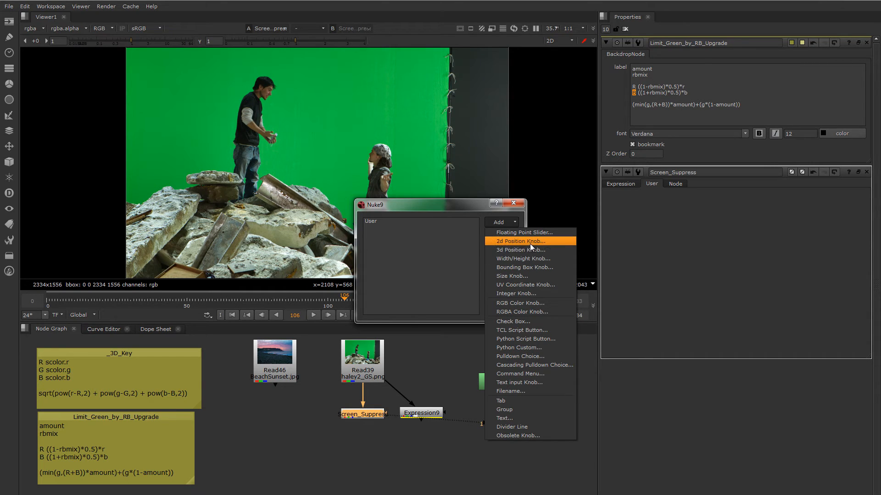
pyautogui.click(539, 233)
pyautogui.write('a')
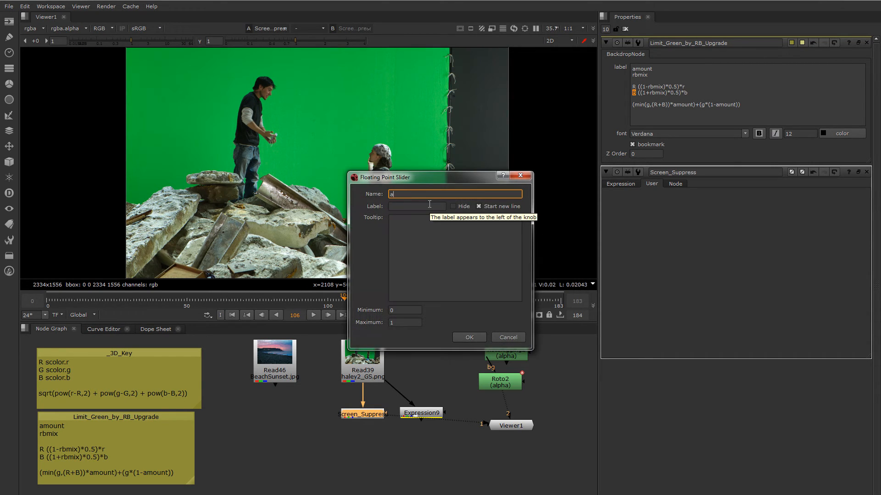
pyautogui.write('mount')
pyautogui.click(429, 206)
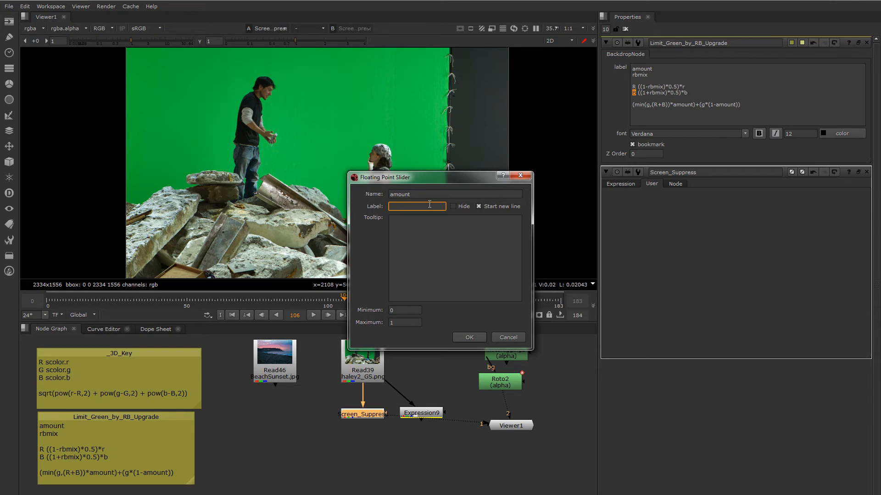
pyautogui.write('Despill Amount')
pyautogui.click(390, 314)
pyautogui.click(404, 323)
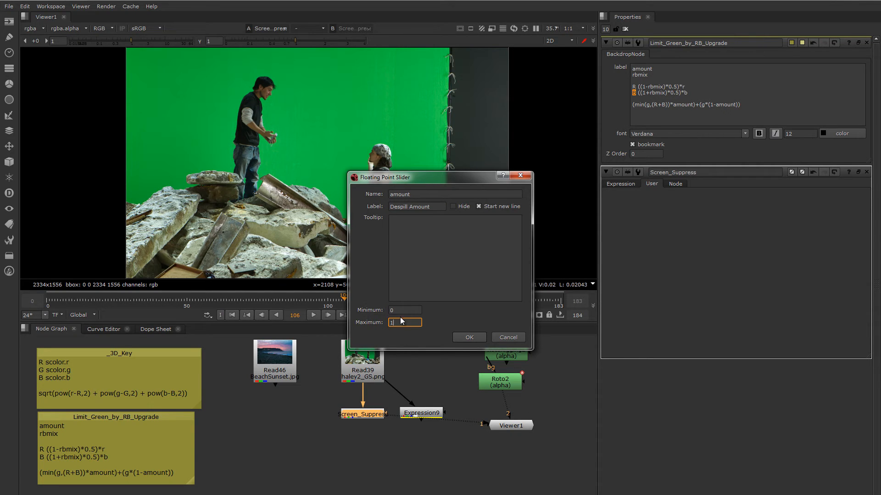
pyautogui.click(466, 337)
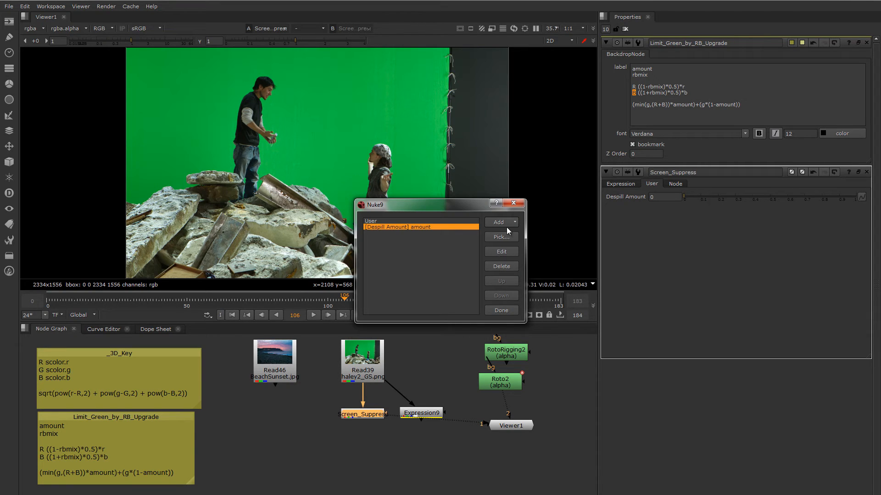
# - Add a second Floating Point Slider user knob named rbmix, labelled "Red /Blue Mix", with a range of -1 to 1, and finish managing knobs
pyautogui.click(505, 222)
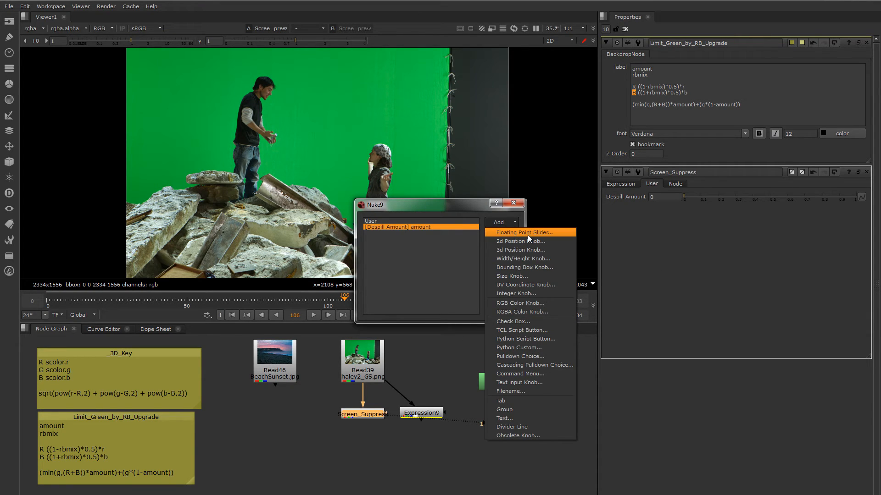
pyautogui.click(527, 233)
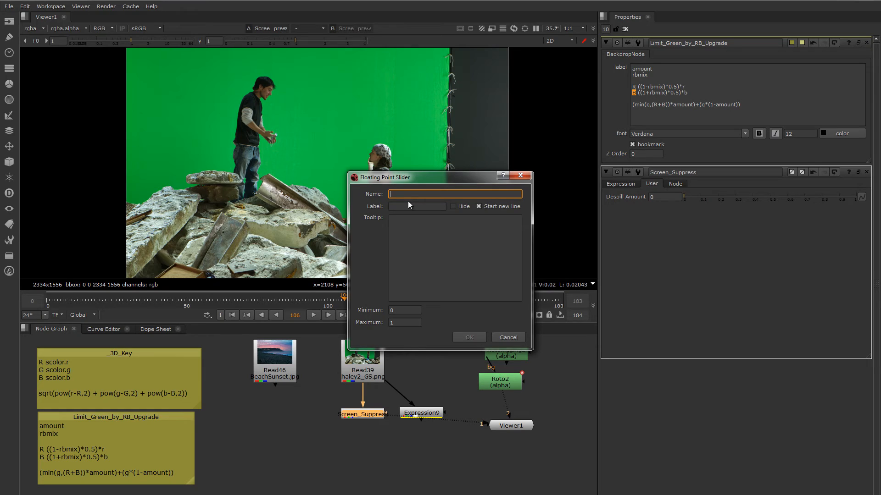
pyautogui.write('rbmix')
pyautogui.click(406, 207)
pyautogui.write('Red')
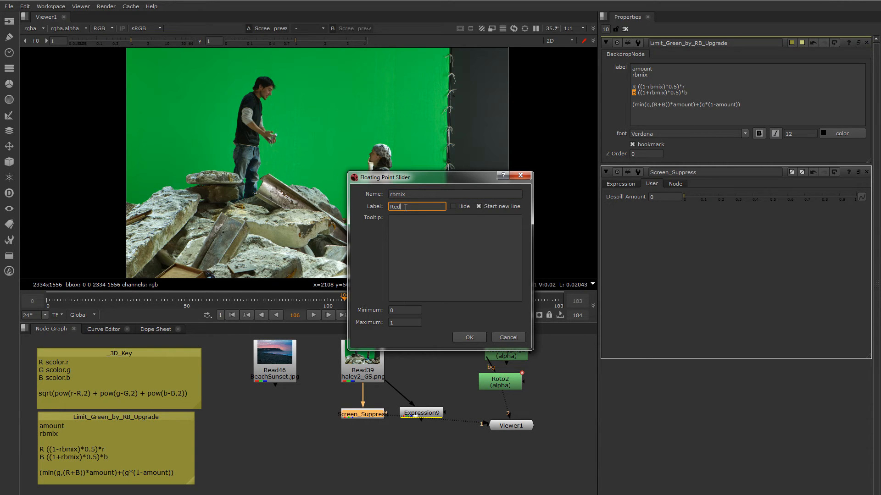
pyautogui.write(' /Blue Mix')
pyautogui.click(400, 310)
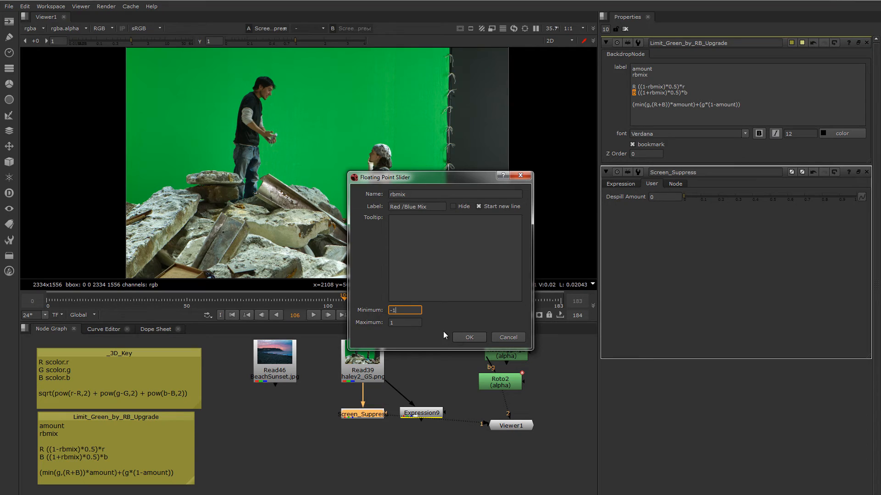
pyautogui.click(465, 337)
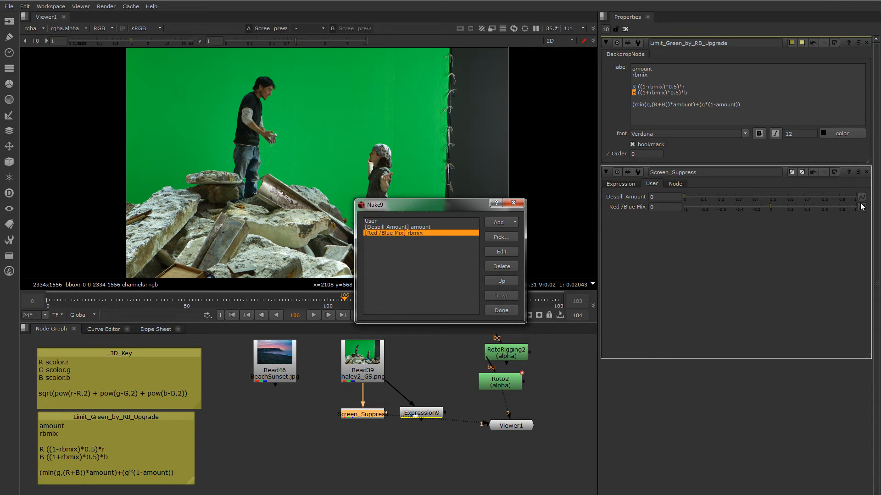
pyautogui.click(501, 311)
# - Return to Screen_Suppress's expressions and review the R and B variable formulas that use rbmix
pyautogui.click(621, 184)
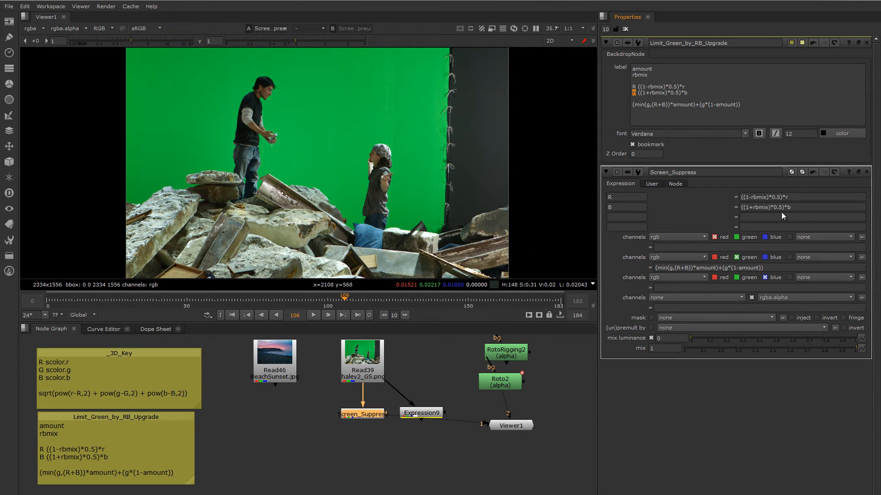
pyautogui.moveTo(792, 207); pyautogui.dragTo(739, 208)
pyautogui.click(764, 208)
pyautogui.hotkey('shift', 'Tab')
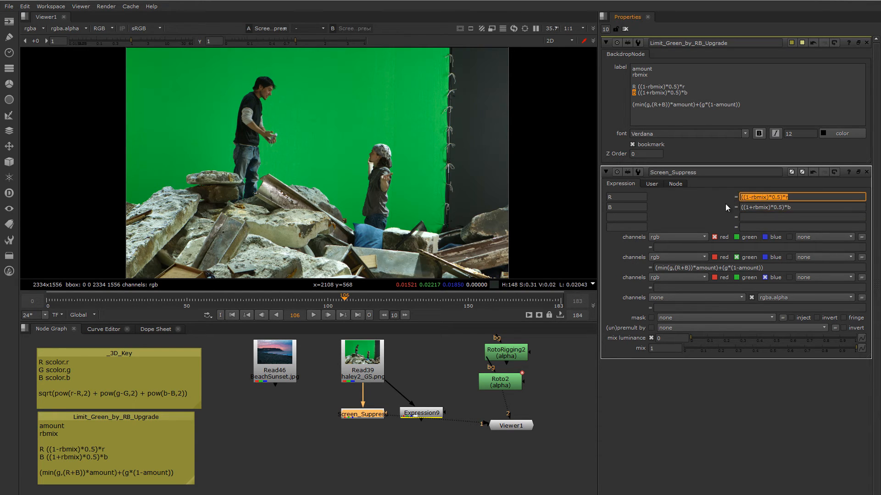
# - Check the extent of Screen_Suppress's Red /Blue Mix slider from -1 through 0 to 1, and return to the node's expressions
pyautogui.click(652, 184)
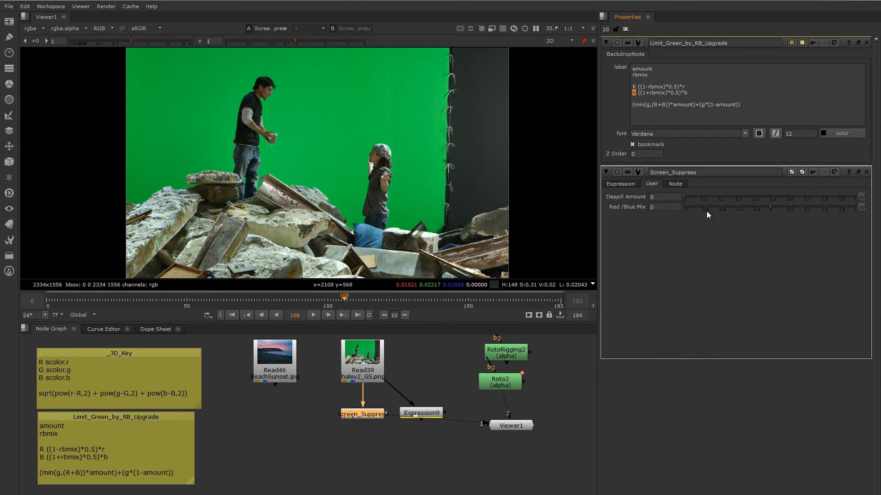
pyautogui.click(684, 207)
pyautogui.click(856, 208)
pyautogui.click(770, 208)
pyautogui.click(627, 184)
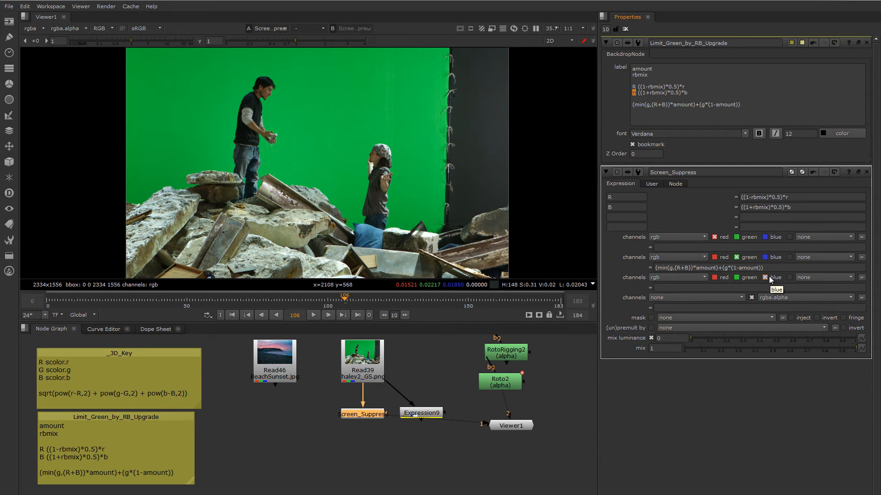
# - Examine how the green channel expression uses amount, min and R+B, and trace R and B back to their variable formulas
pyautogui.moveTo(696, 268); pyautogui.dragTo(717, 270)
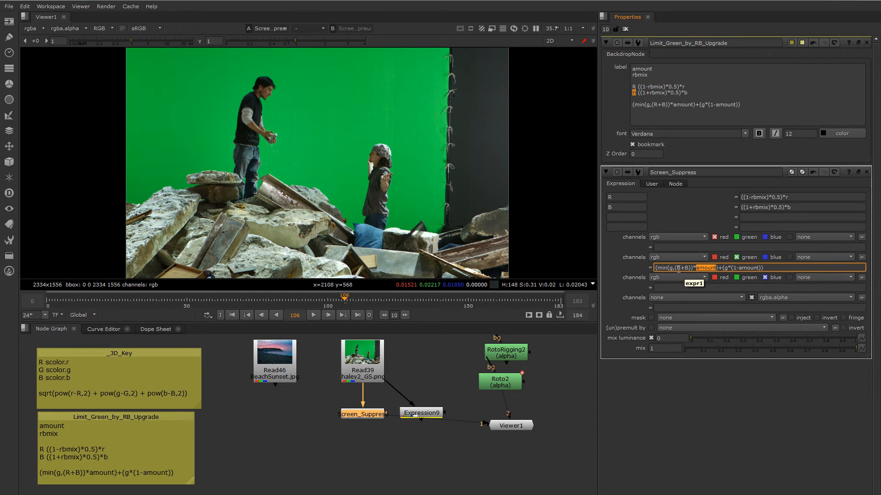
pyautogui.moveTo(677, 270)
pyautogui.mouseDown()
pyautogui.moveTo(688, 270)
pyautogui.moveTo(671, 269)
pyautogui.moveTo(680, 270)
pyautogui.mouseUp()
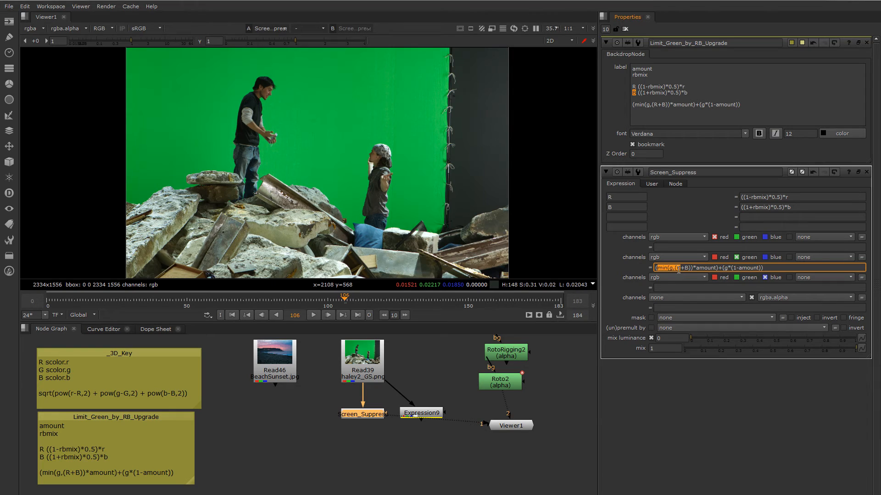
pyautogui.click(681, 269)
pyautogui.moveTo(792, 206); pyautogui.dragTo(741, 205)
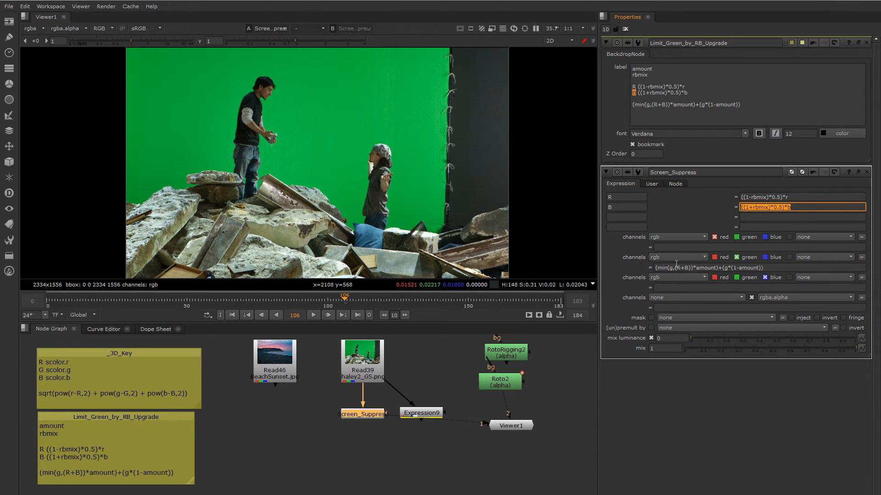
pyautogui.click(761, 198)
pyautogui.click(767, 207)
pyautogui.click(678, 267)
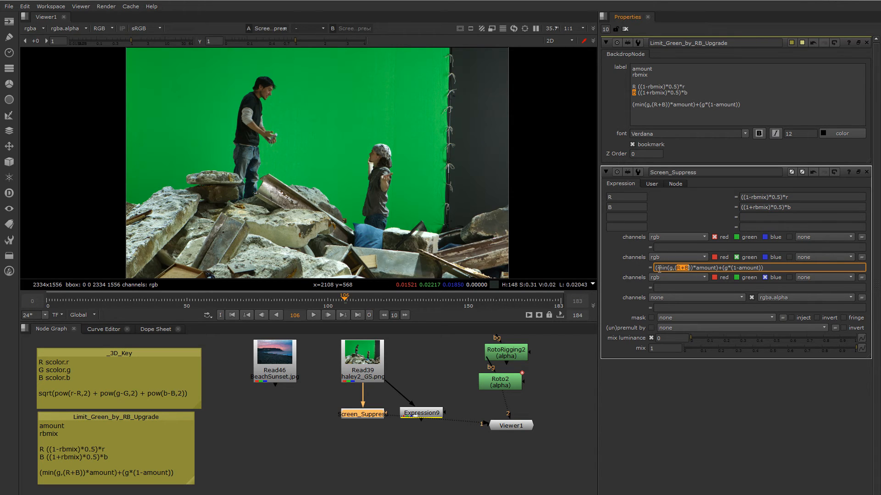
pyautogui.moveTo(659, 268); pyautogui.dragTo(743, 271)
pyautogui.click(744, 268)
pyautogui.click(659, 228)
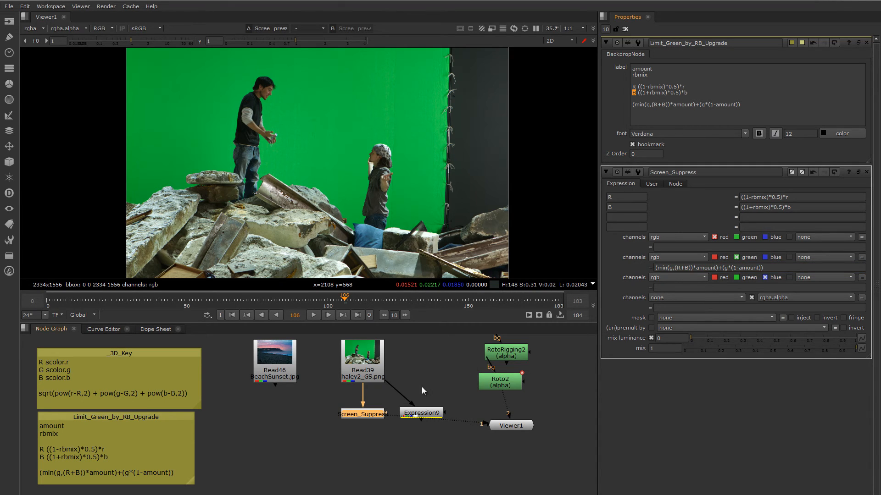
# - Set Screen_Suppress's Despill Amount to 1 on the custom user knobs
pyautogui.moveTo(421, 193)
pyautogui.mouseDown(button='middle')
pyautogui.moveTo(432, 181)
pyautogui.moveTo(431, 189)
pyautogui.mouseUp(button='middle')
pyautogui.click(651, 183)
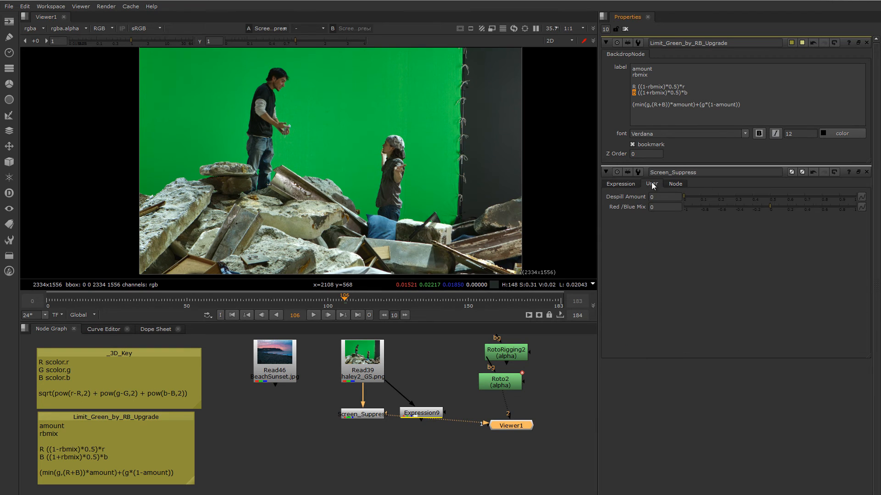
pyautogui.moveTo(694, 196); pyautogui.dragTo(857, 197)
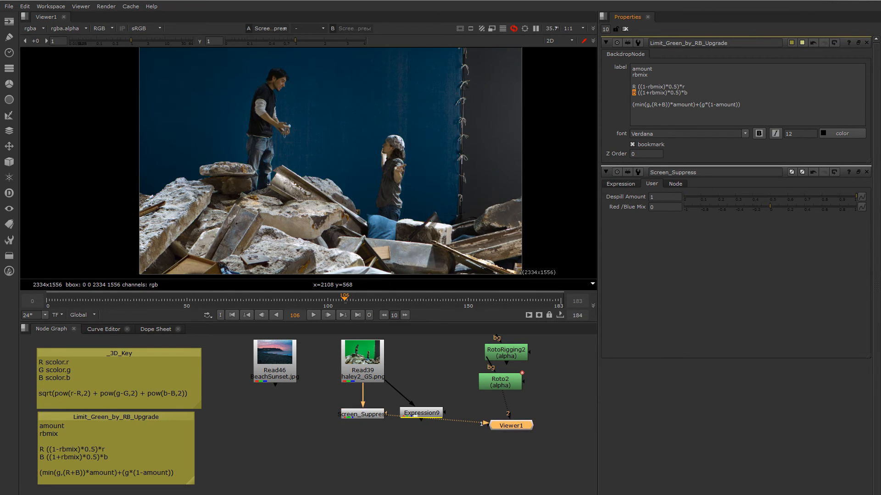
# - Try the Red /Blue Mix at -1 and inspect the two actors in the despilled image up close
pyautogui.moveTo(455, 149); pyautogui.dragTo(498, 152, button='middle')
pyautogui.moveTo(770, 209); pyautogui.dragTo(671, 205)
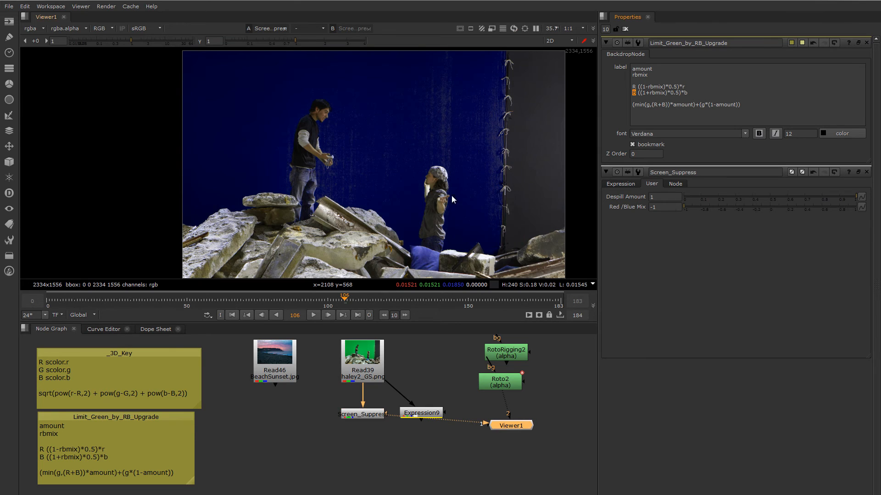
pyautogui.scroll(5, 451, 195)
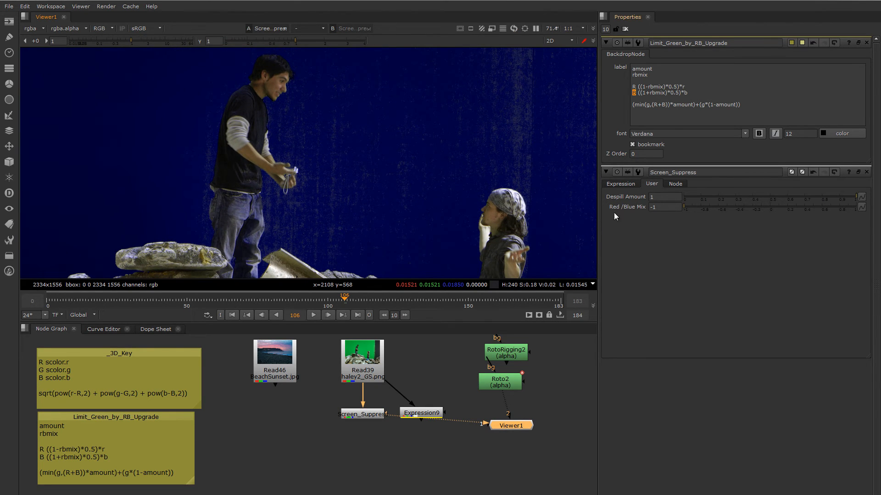
pyautogui.moveTo(537, 203)
pyautogui.mouseDown(button='middle')
pyautogui.moveTo(549, 223)
pyautogui.moveTo(546, 212)
pyautogui.mouseUp(button='middle')
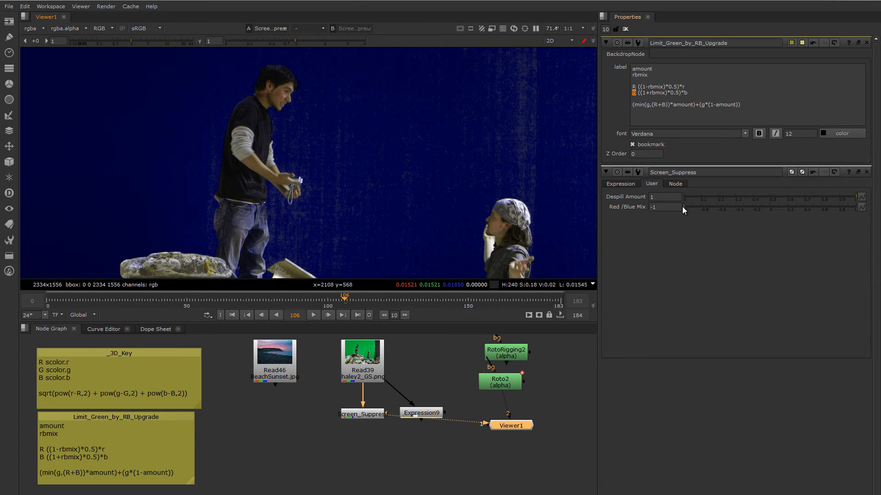
# - Bring the Red /Blue Mix back to 0 and inspect the balanced despill around the actors
pyautogui.moveTo(692, 208); pyautogui.dragTo(768, 210)
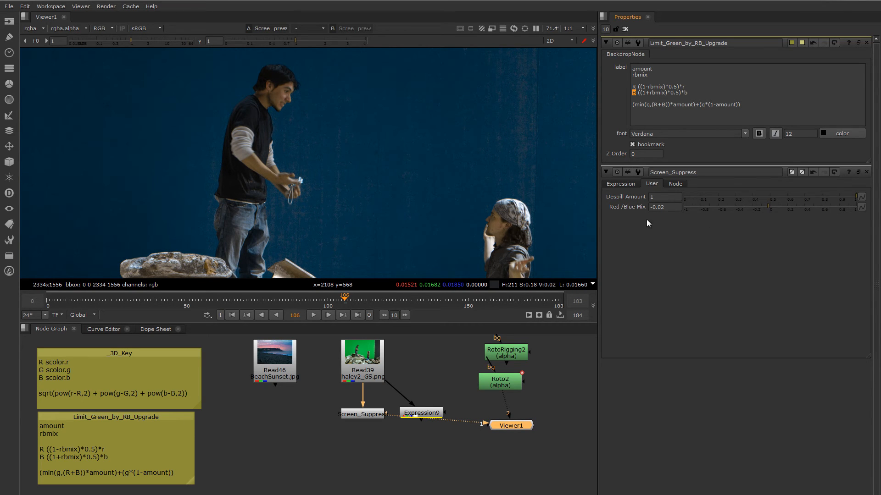
pyautogui.moveTo(573, 191); pyautogui.dragTo(559, 198, button='middle')
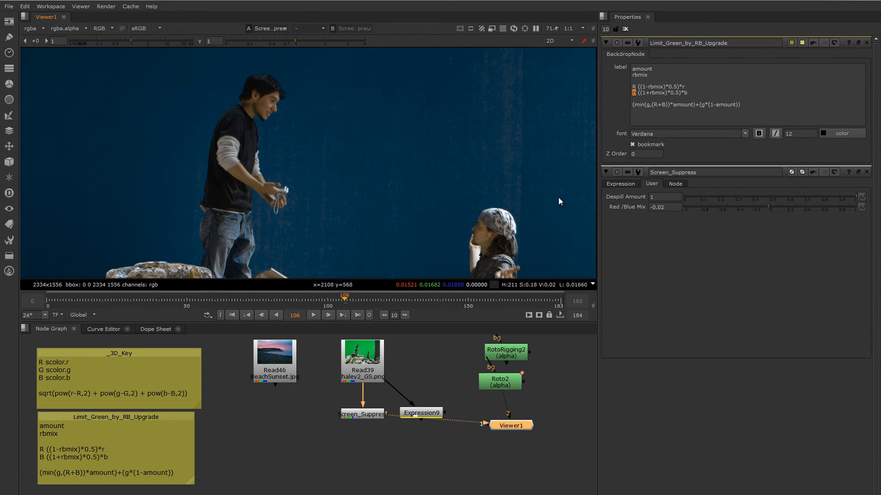
pyautogui.click(769, 207)
pyautogui.moveTo(406, 146); pyautogui.dragTo(439, 159, button='middle')
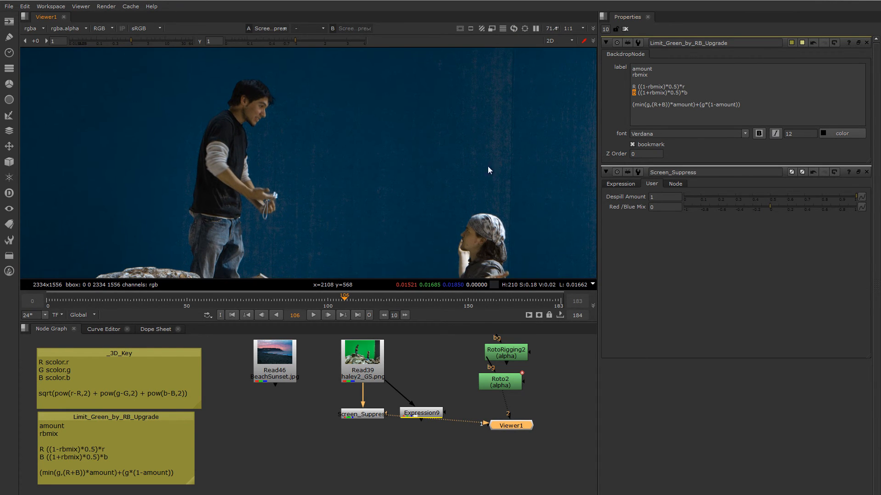
# - Try the Red /Blue Mix at 1 and inspect the skin tones of the actor in the headscarf
pyautogui.moveTo(775, 207); pyautogui.dragTo(869, 208)
pyautogui.moveTo(852, 210)
pyautogui.mouseDown()
pyautogui.moveTo(808, 210)
pyautogui.moveTo(855, 206)
pyautogui.mouseUp()
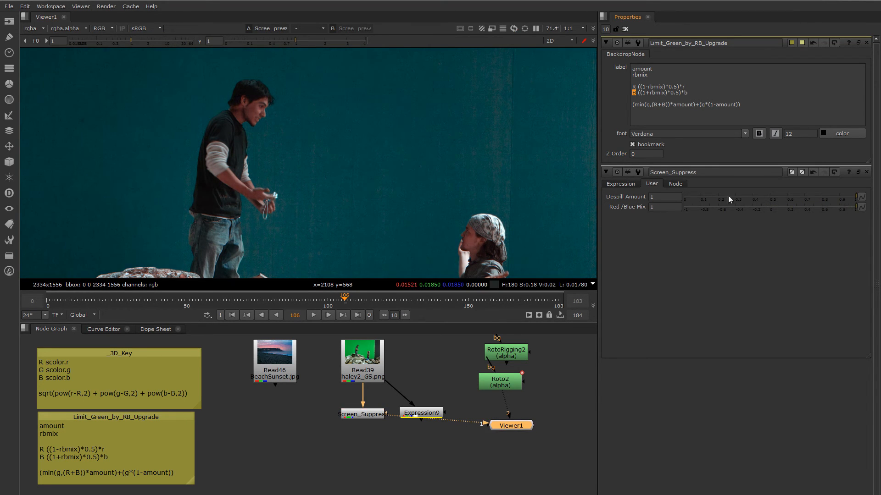
pyautogui.scroll(3, 486, 134)
pyautogui.scroll(3, 486, 146)
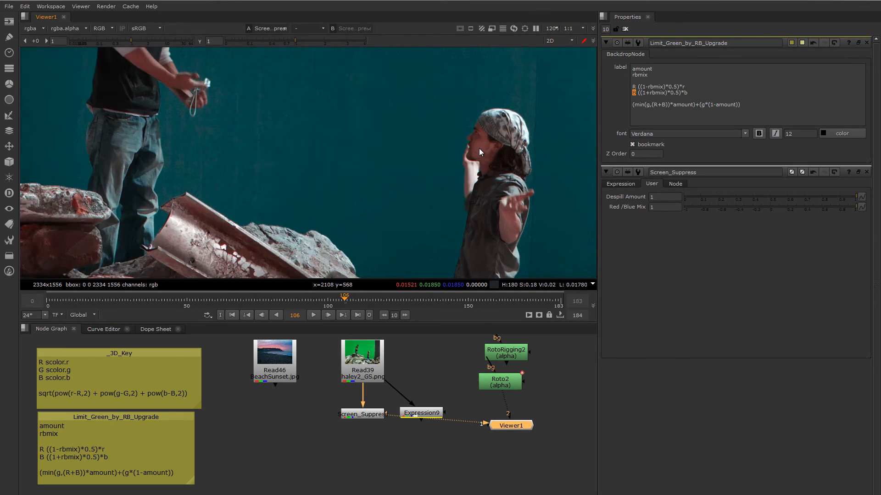
# - Reset the Red /Blue Mix to 0 while examining the green channel alone, and return the viewer to full colour
pyautogui.moveTo(840, 211); pyautogui.dragTo(769, 220)
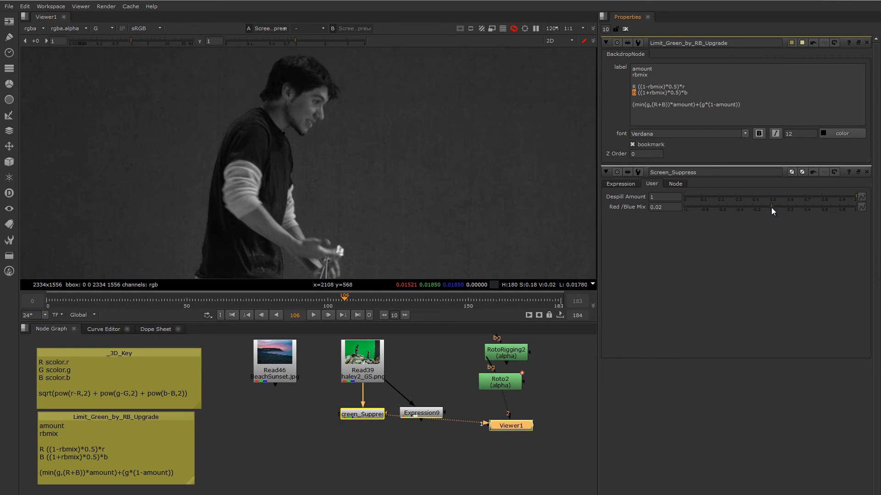
pyautogui.click(770, 207)
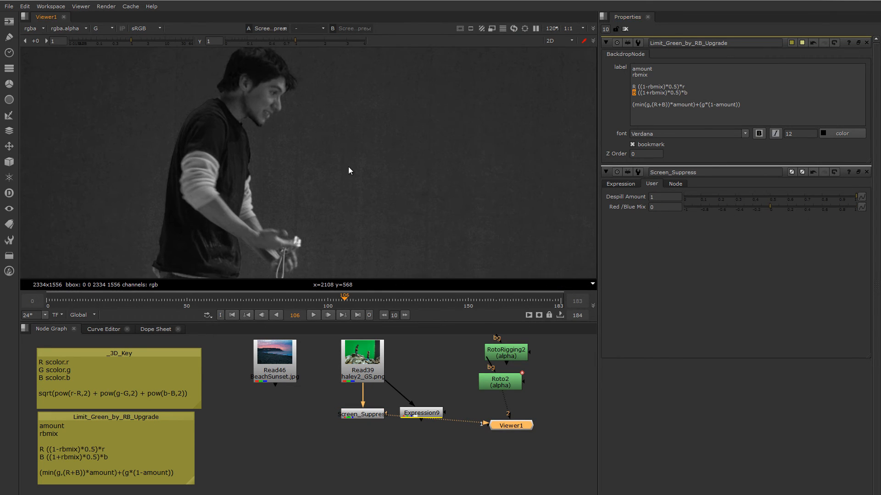
pyautogui.press('g')
pyautogui.scroll(-3, 353, 169)
# - Fine-tune the despill by setting the Red /Blue Mix to -0.23 and the Despill Amount to 0.97
pyautogui.moveTo(806, 211); pyautogui.dragTo(728, 208)
pyautogui.scroll(1, 318, 214)
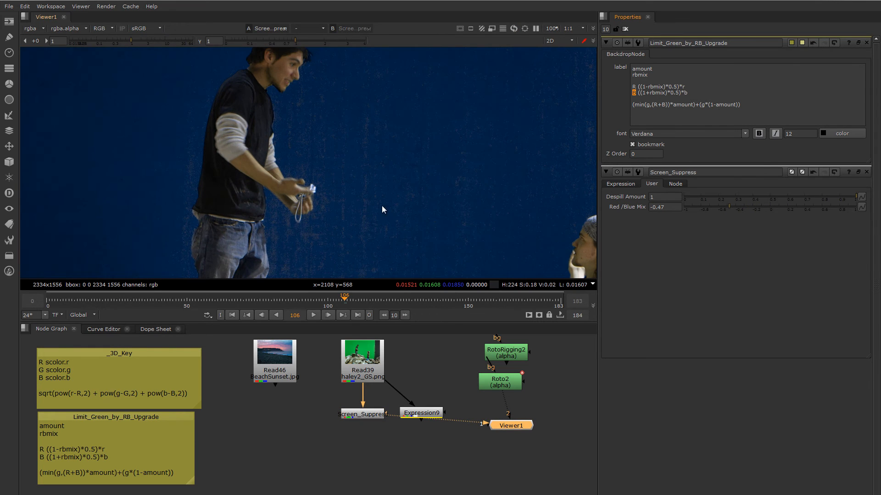
pyautogui.moveTo(594, 262); pyautogui.dragTo(528, 245, button='middle')
pyautogui.moveTo(731, 209); pyautogui.dragTo(749, 206)
pyautogui.scroll(-3, 454, 192)
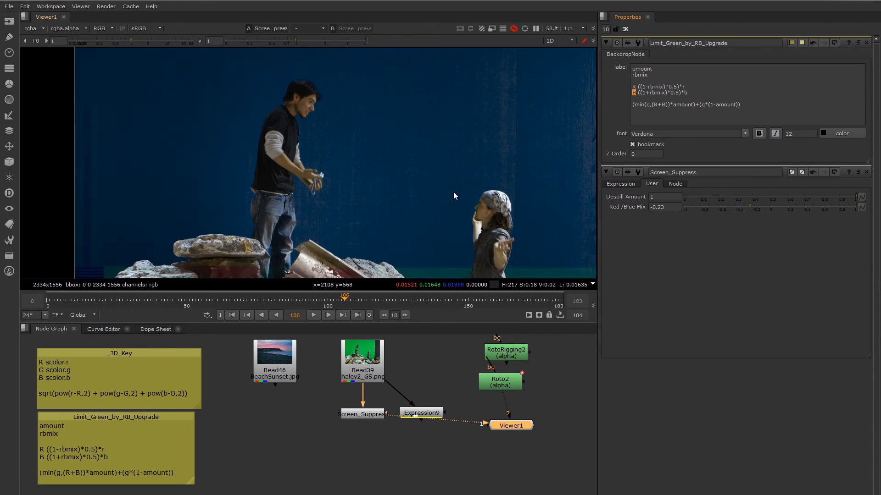
pyautogui.moveTo(849, 199); pyautogui.dragTo(851, 198)
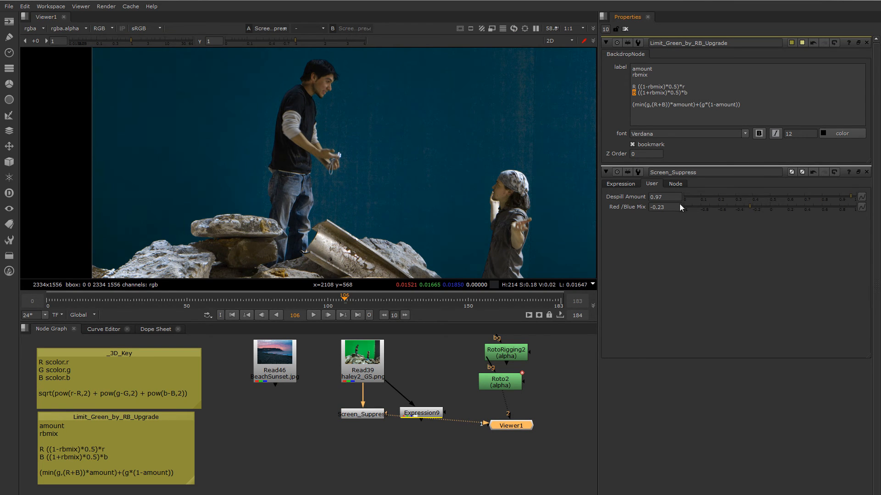
pyautogui.scroll(-3, 485, 194)
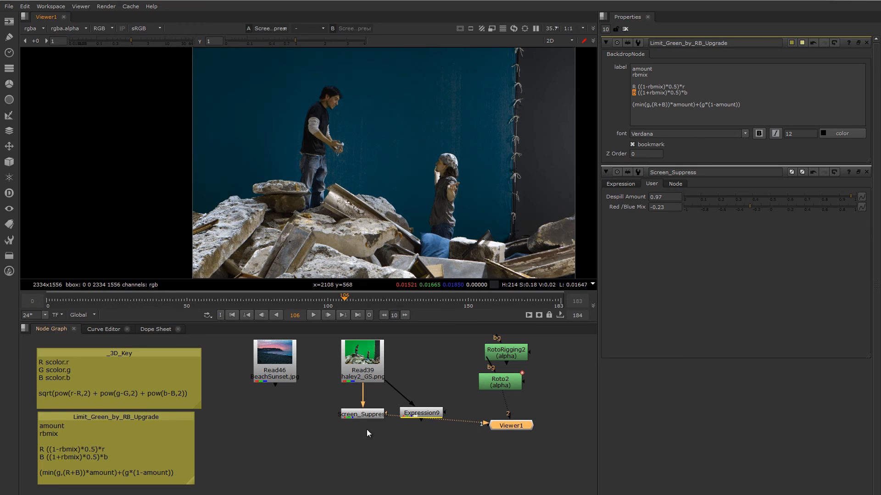
# - Connect the viewer to Expression9 and display its alpha channel
pyautogui.moveTo(417, 439); pyautogui.dragTo(384, 415, button='middle')
pyautogui.moveTo(394, 393); pyautogui.dragTo(394, 396)
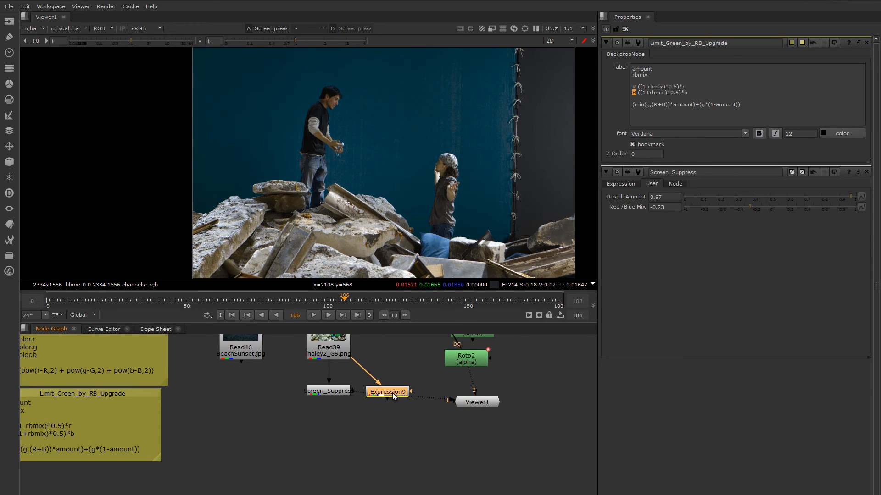
pyautogui.press('1')
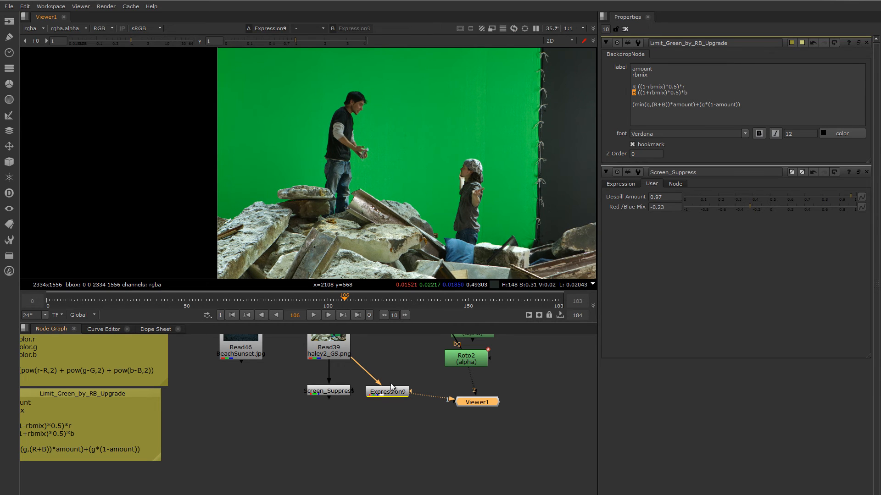
pyautogui.press('a')
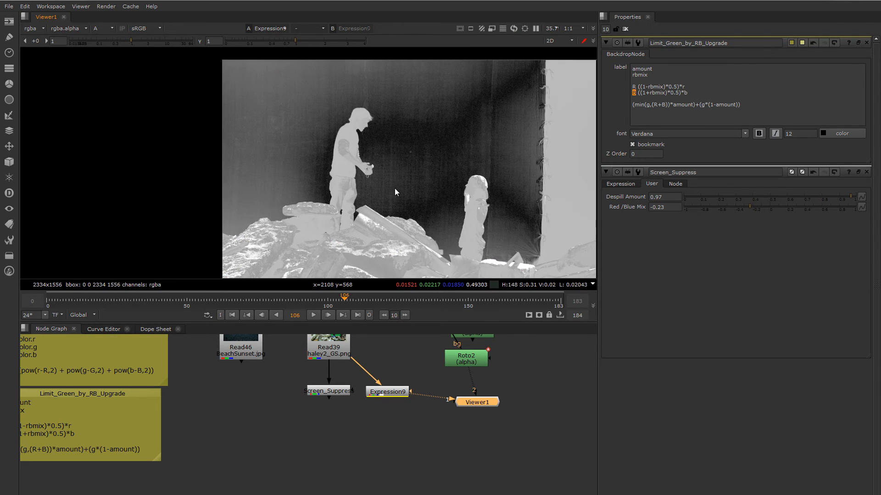
# - Add a Grade node after Expression9 and set its channels to alpha
pyautogui.click(389, 393)
pyautogui.press('g')
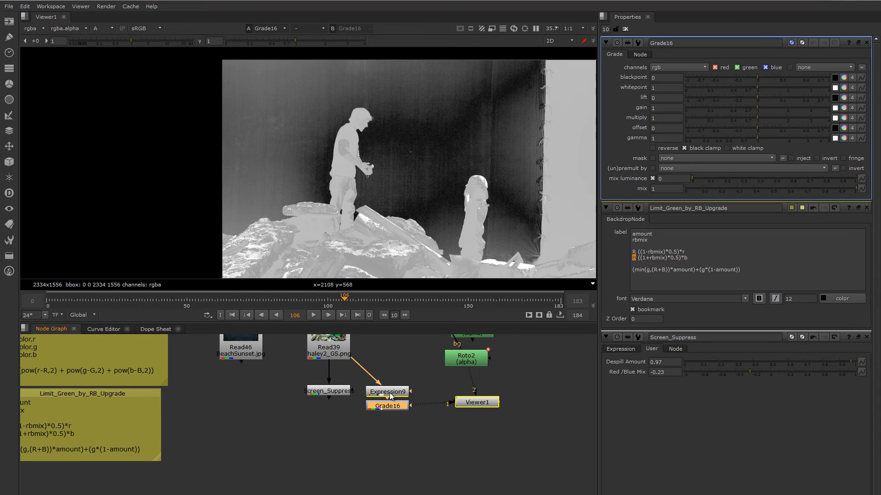
pyautogui.click(674, 68)
pyautogui.click(676, 111)
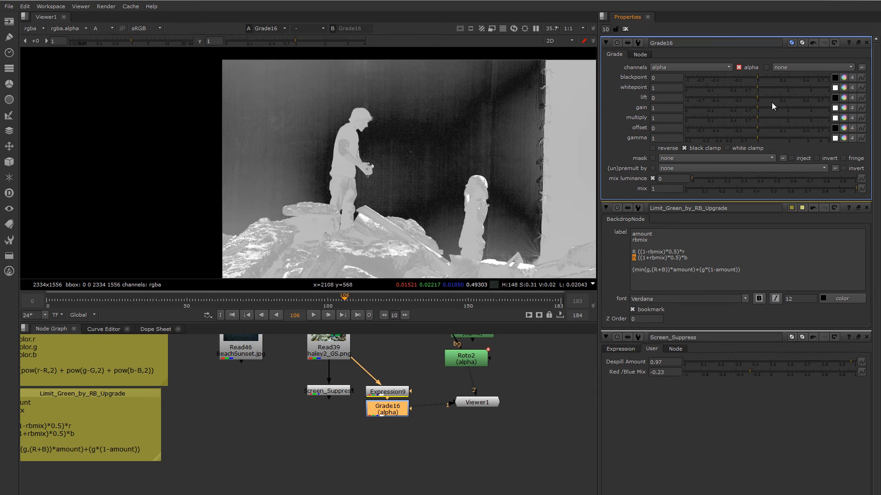
# - Increase the matte's contrast by setting the Grade's blackpoint to 0.04 and whitepoint to 0.37
pyautogui.click(755, 78)
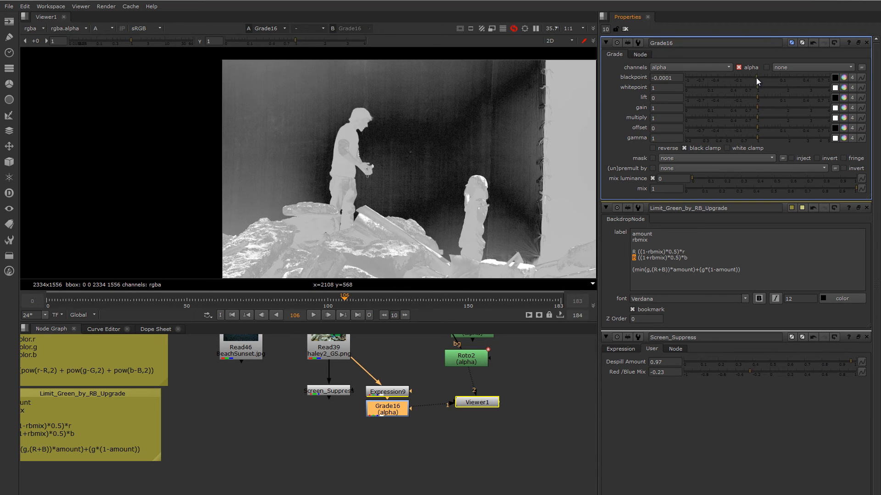
pyautogui.moveTo(760, 91); pyautogui.dragTo(770, 75)
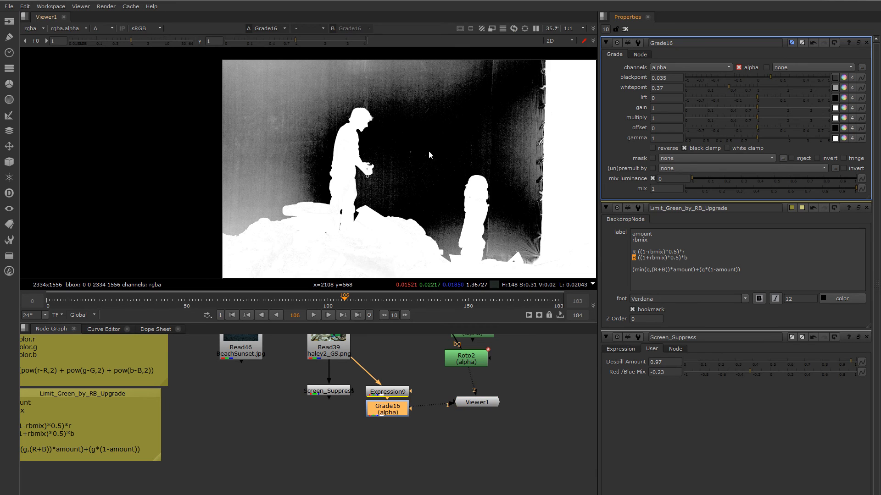
pyautogui.scroll(4, 396, 150)
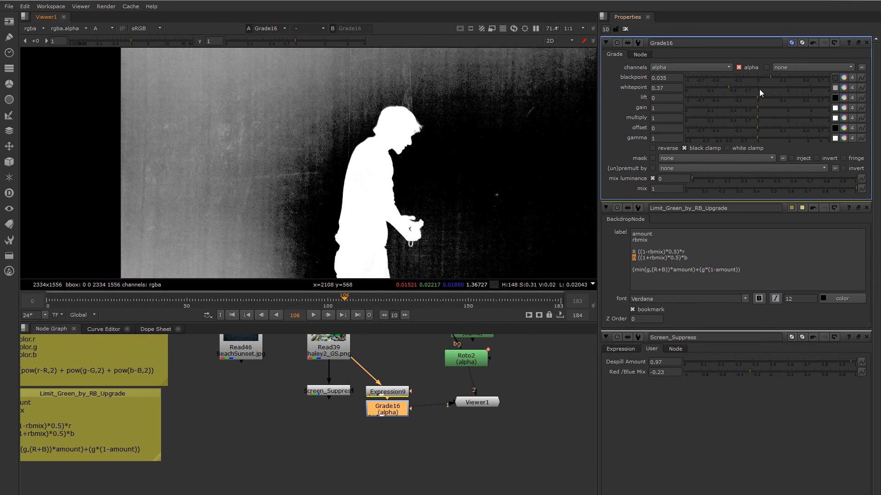
pyautogui.click(771, 78)
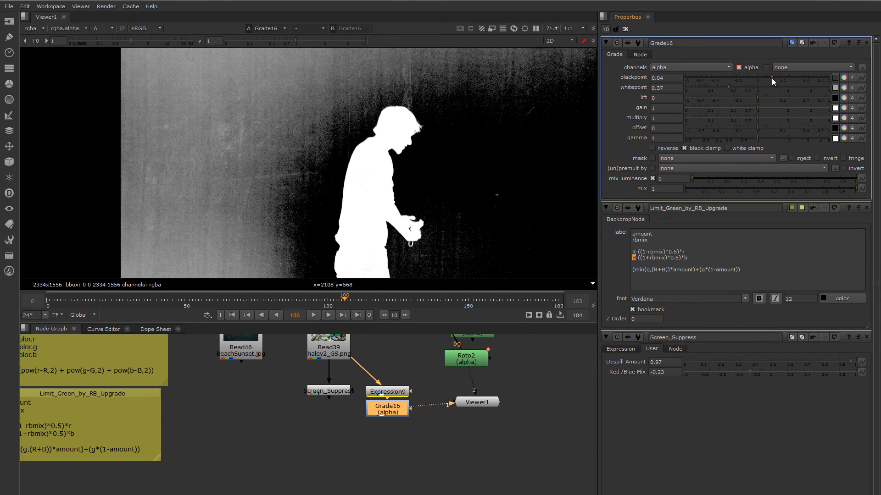
# - Inspect the matte across the actors and rubble, and lower the Grade's whitepoint to 0.33
pyautogui.scroll(-3, 411, 145)
pyautogui.moveTo(417, 165); pyautogui.dragTo(386, 145, button='middle')
pyautogui.moveTo(449, 155); pyautogui.dragTo(425, 108, button='middle')
pyautogui.moveTo(266, 174); pyautogui.dragTo(310, 177, button='middle')
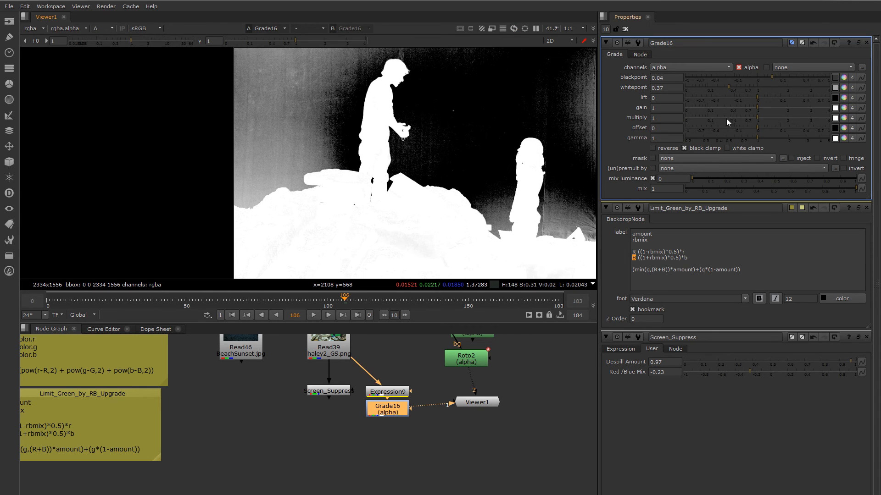
pyautogui.click(730, 87)
pyautogui.moveTo(730, 87); pyautogui.dragTo(726, 87)
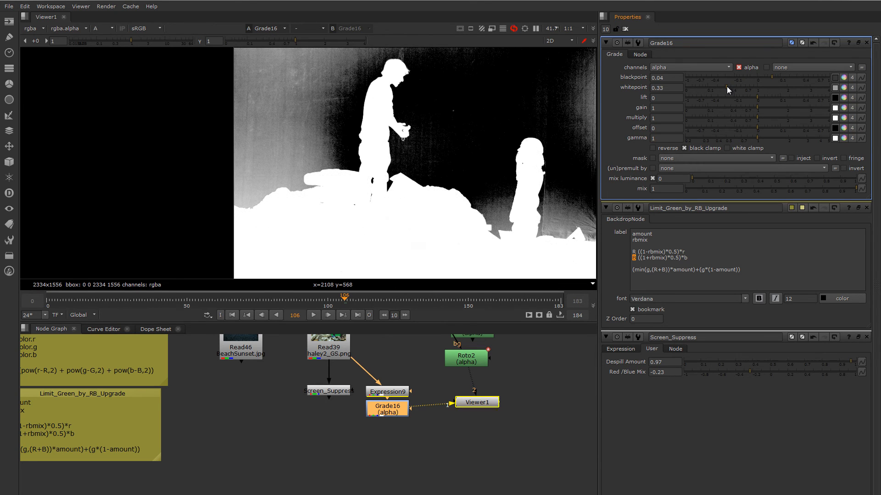
pyautogui.scroll(-1, 300, 197)
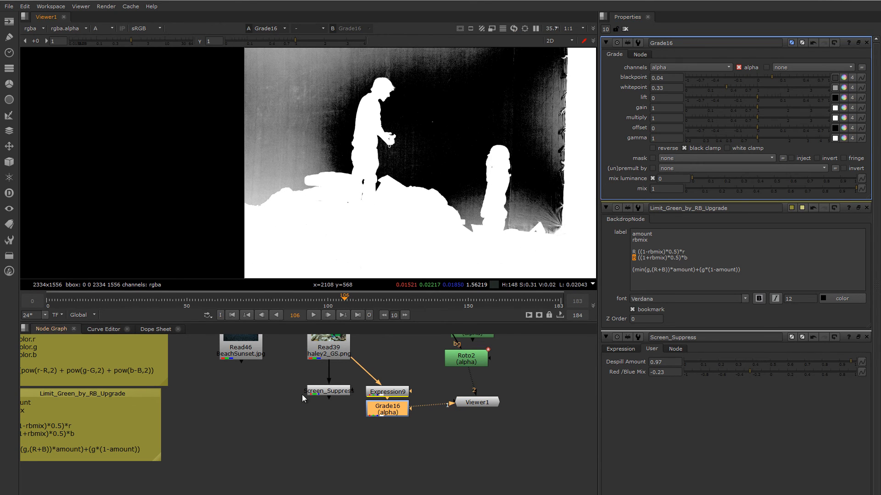
# - Move Grade16 further below Expression9 to leave a gap, and view Expression9's colour image instead of its alpha
pyautogui.moveTo(303, 395); pyautogui.dragTo(310, 402, button='middle')
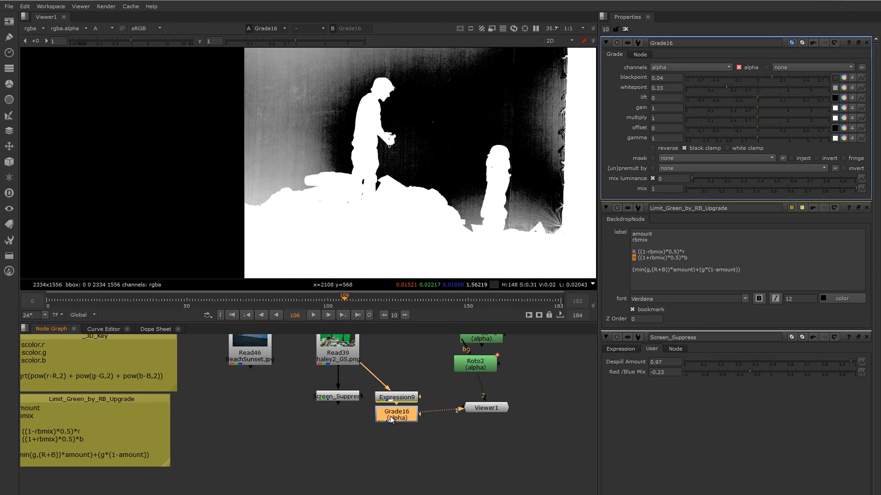
pyautogui.moveTo(381, 406); pyautogui.dragTo(331, 402, button='middle')
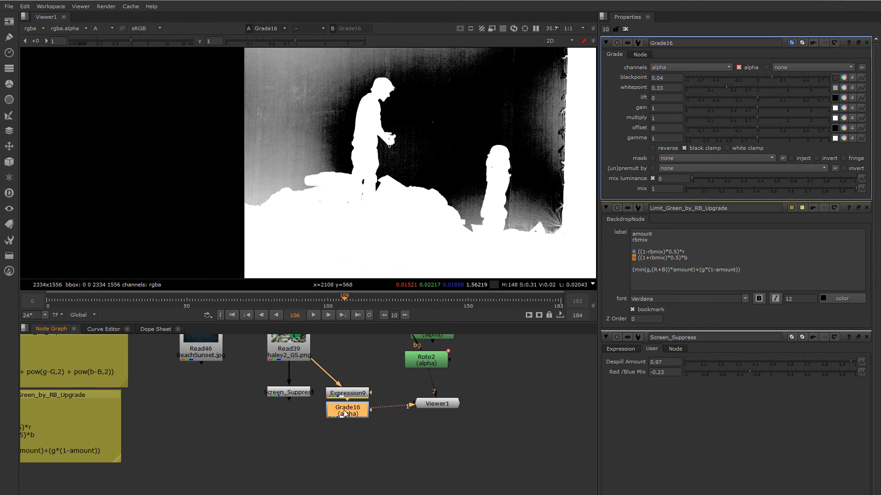
pyautogui.moveTo(354, 413); pyautogui.dragTo(355, 438)
pyautogui.click(349, 395)
pyautogui.press('1')
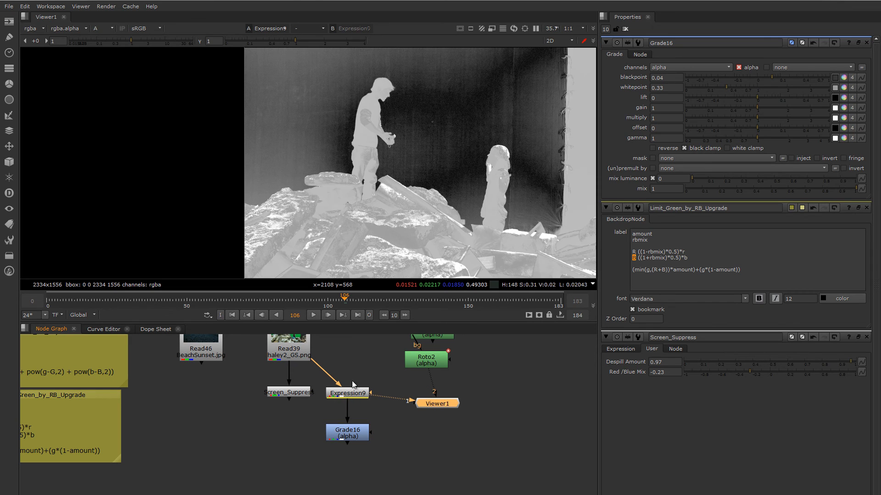
pyautogui.press('a')
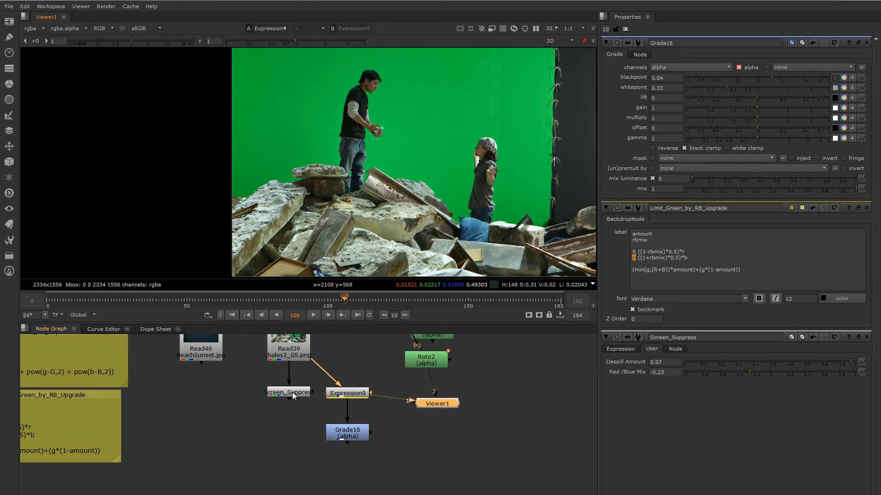
# - Insert the Screen_Suppress node between Expression9 and Grade16, and view Grade16
pyautogui.click(293, 392)
pyautogui.moveTo(293, 392); pyautogui.dragTo(350, 413)
pyautogui.click(351, 436)
pyautogui.press('1')
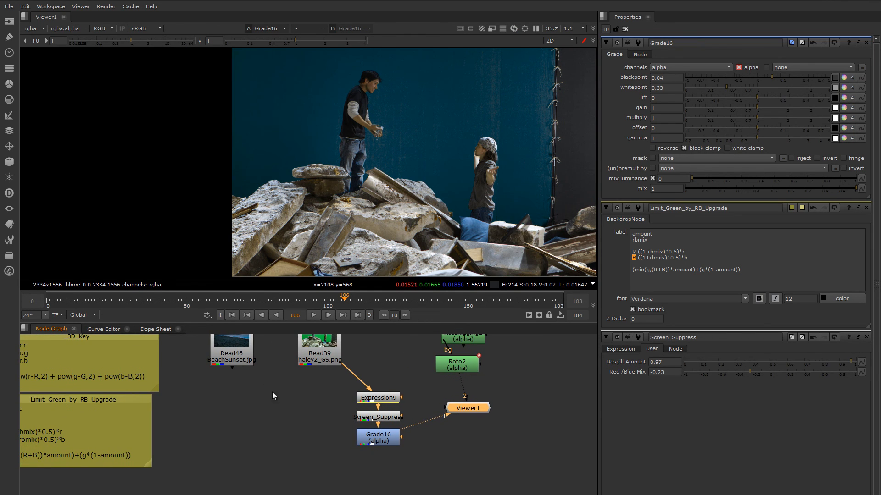
# - Add a Matte merge with Grade16 as input A and the BeachSunset image as input B, placed below BeachSunset
pyautogui.moveTo(337, 436); pyautogui.dragTo(361, 438, button='middle')
pyautogui.click(400, 444)
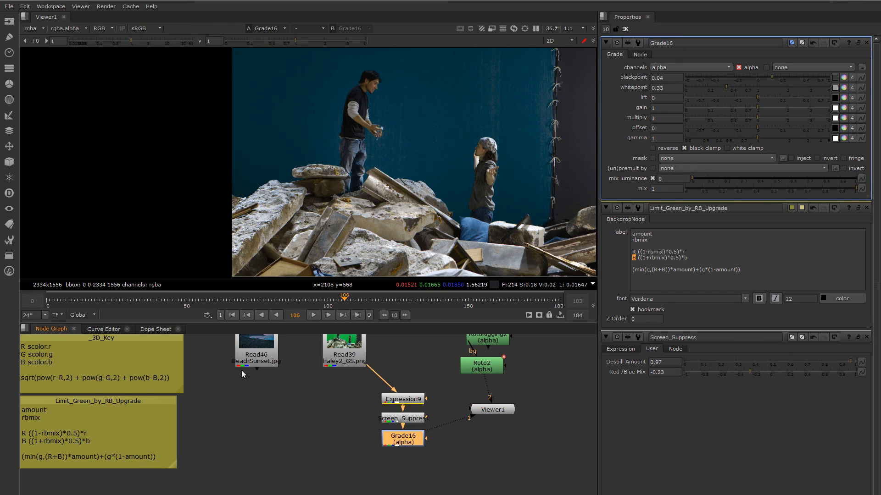
pyautogui.moveTo(279, 410); pyautogui.dragTo(307, 424, button='middle')
pyautogui.press('Tab')
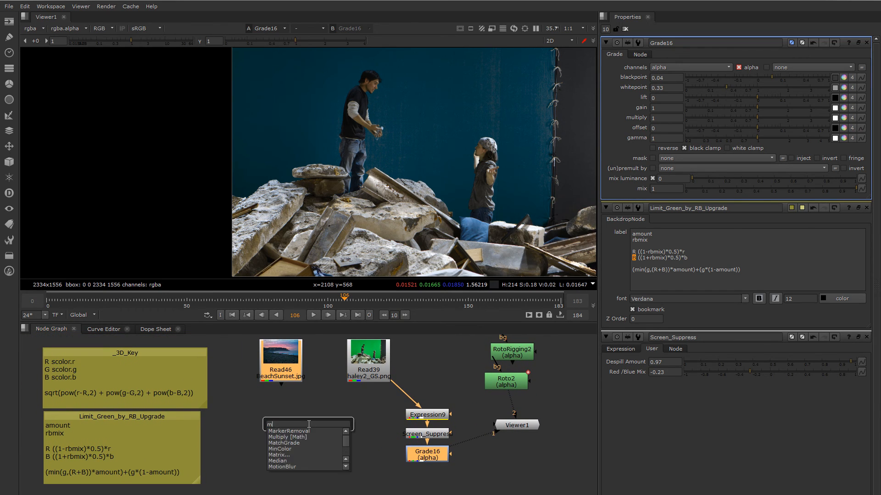
pyautogui.write('matte')
pyautogui.press('Return')
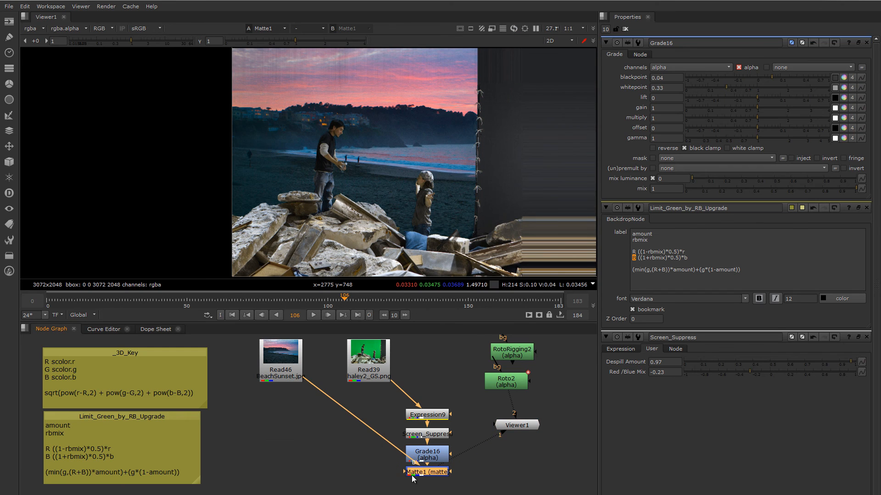
pyautogui.moveTo(433, 474); pyautogui.dragTo(286, 485)
# - Add a Transform after the BeachSunset image and shift the background to x -290, y -65
pyautogui.click(276, 378)
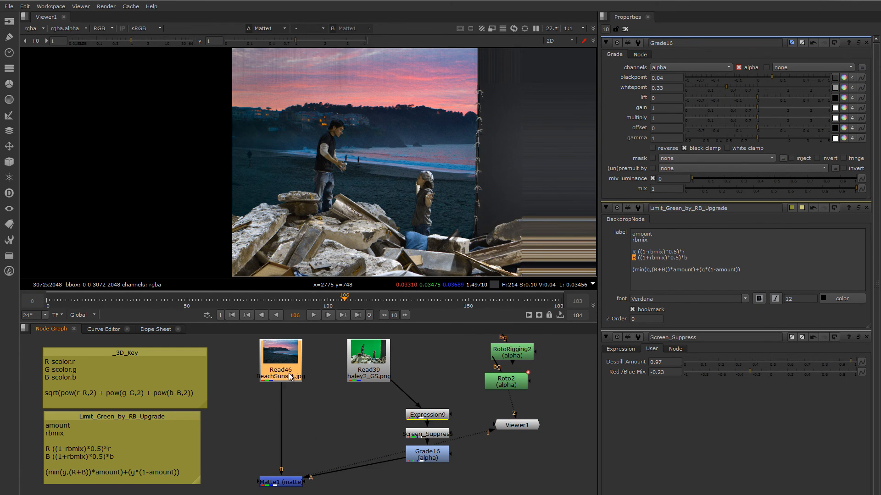
pyautogui.press('t')
pyautogui.scroll(-3, 387, 157)
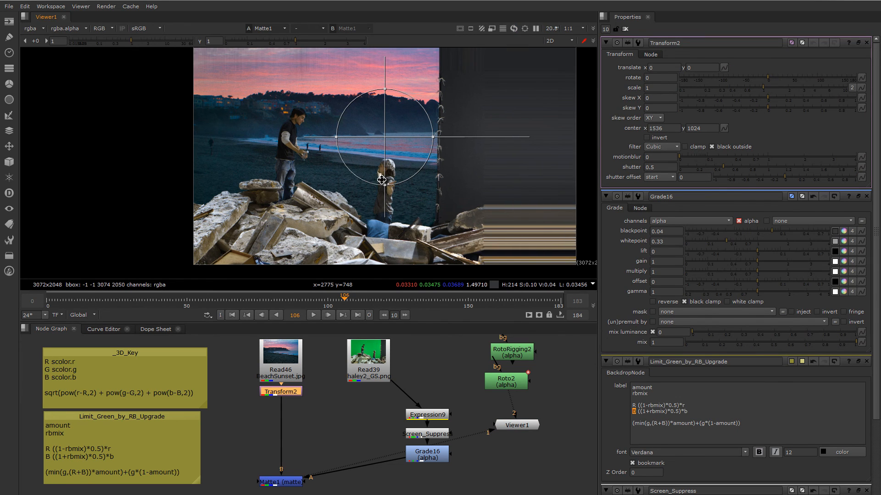
pyautogui.moveTo(387, 157); pyautogui.dragTo(363, 160)
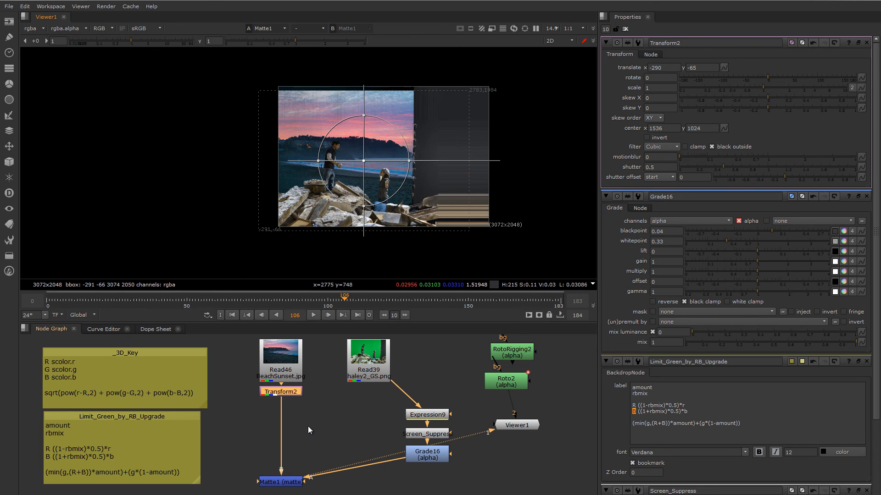
# - Set the Matte1 merge's bounding box to A
pyautogui.moveTo(285, 465); pyautogui.dragTo(295, 423, button='middle')
pyautogui.doubleClick(296, 442)
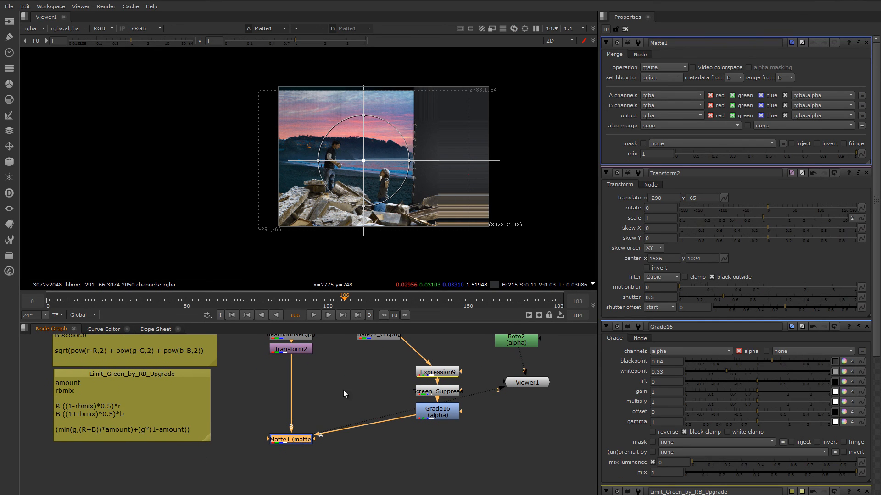
pyautogui.click(660, 78)
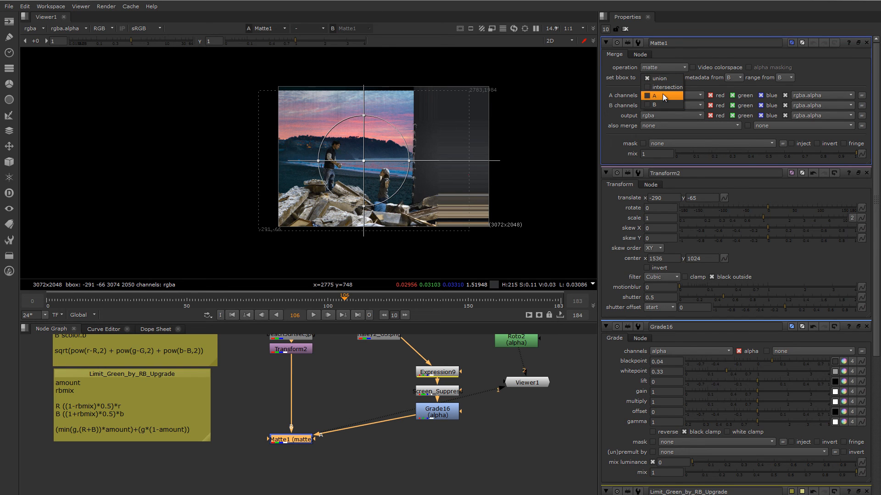
pyautogui.click(662, 95)
pyautogui.scroll(3, 452, 169)
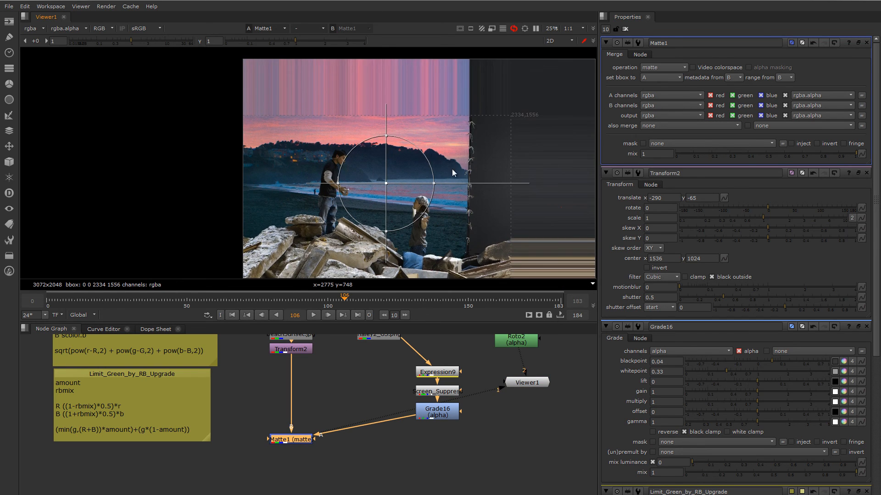
pyautogui.moveTo(452, 169); pyautogui.dragTo(441, 141, button='middle')
# - Add a Crop node and connect it directly after Matte1
pyautogui.click(256, 401)
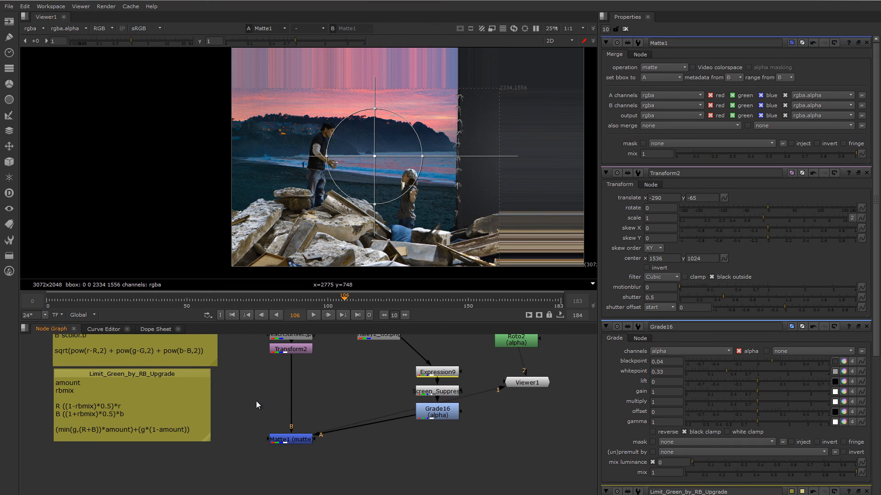
pyautogui.press('Tab')
pyautogui.write('Crosstalk')
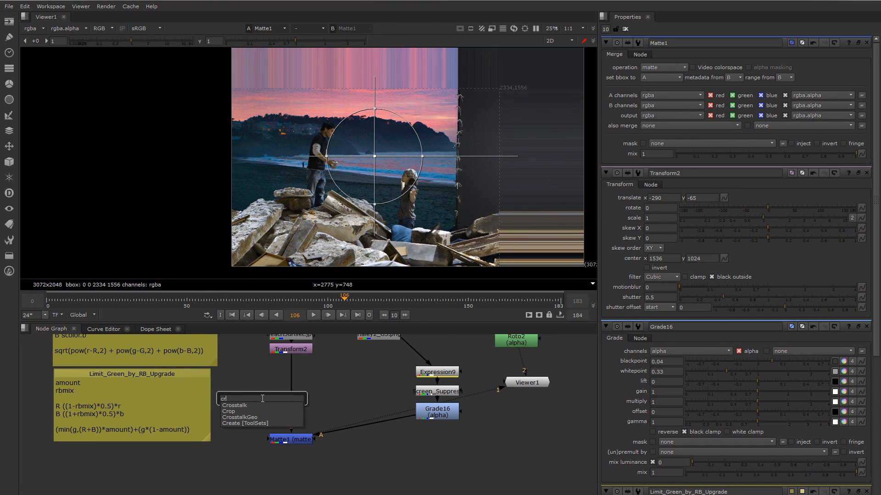
pyautogui.press('Down')
pyautogui.press('Return')
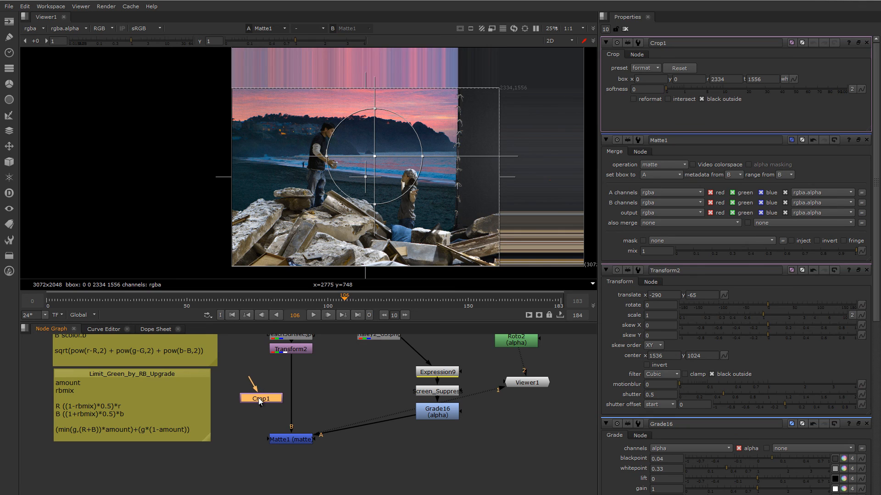
pyautogui.moveTo(261, 399); pyautogui.dragTo(289, 464)
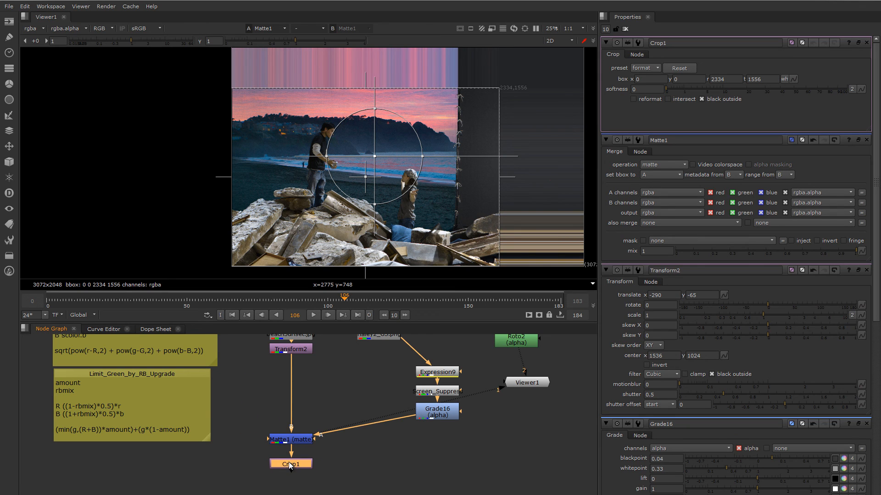
# - View Crop1, enable its reformat option, and close all open node properties
pyautogui.press('1')
pyautogui.moveTo(459, 205); pyautogui.dragTo(440, 205, button='middle')
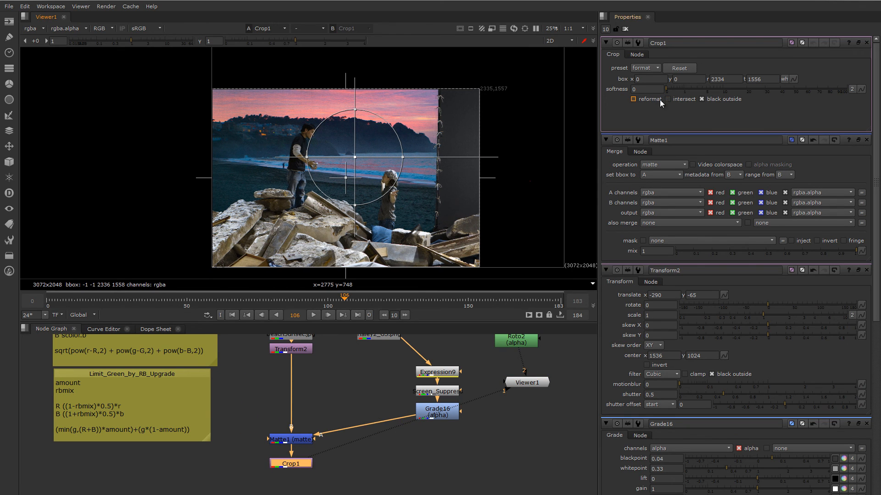
pyautogui.click(634, 99)
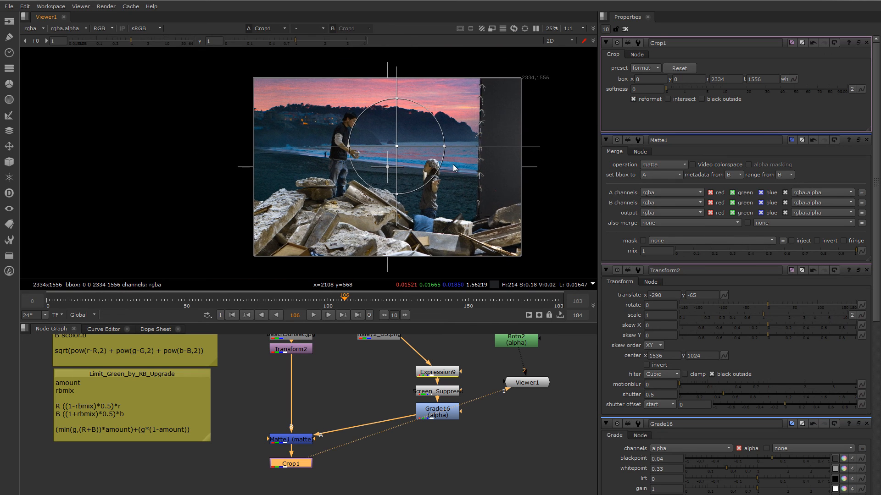
pyautogui.click(624, 28)
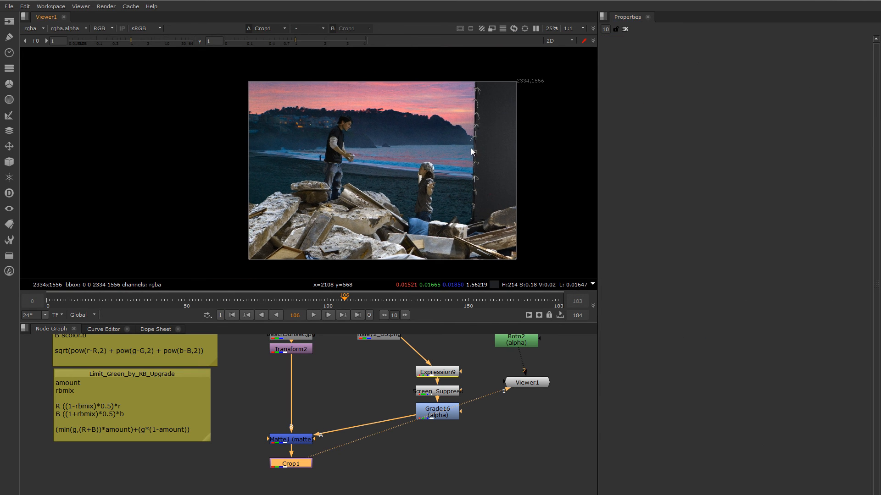
# - Move RotoRigging2 between the beach and keying branches, and place the Read39 green-screen image above Expression9
pyautogui.scroll(2, 457, 142)
pyautogui.scroll(1, 429, 204)
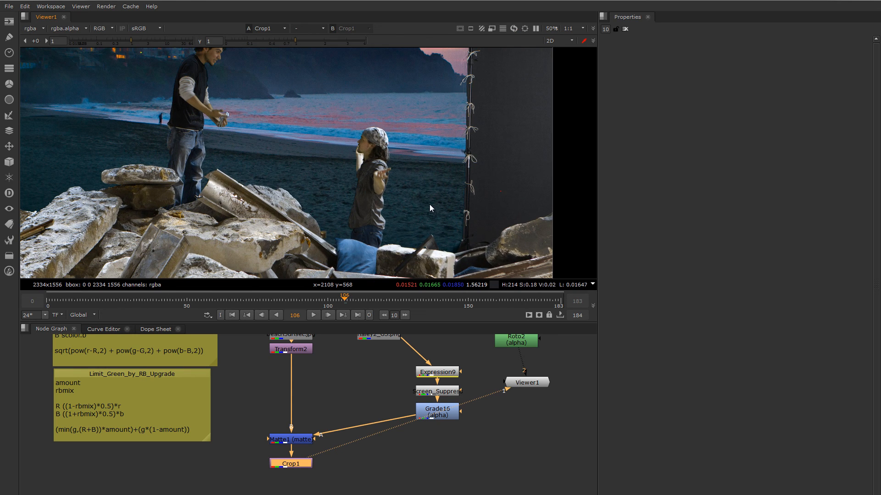
pyautogui.moveTo(477, 135); pyautogui.dragTo(468, 158, button='middle')
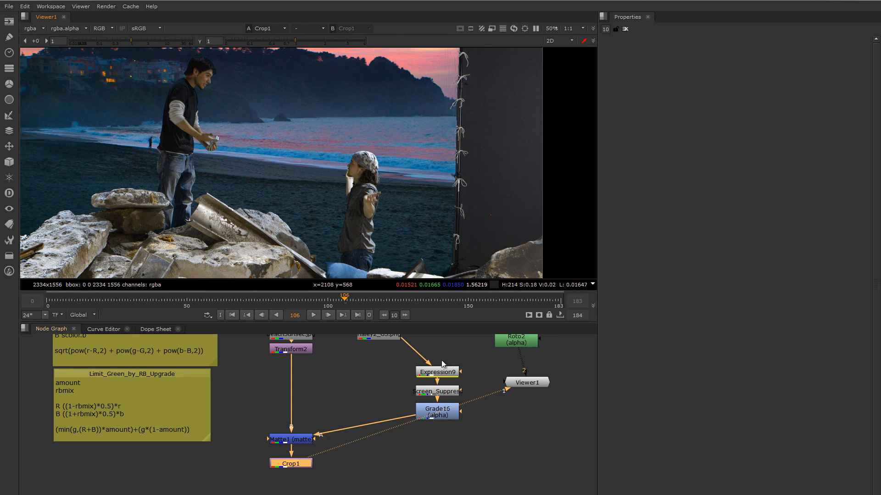
pyautogui.moveTo(439, 361); pyautogui.dragTo(412, 391, button='middle')
pyautogui.moveTo(490, 370); pyautogui.dragTo(486, 378, button='middle')
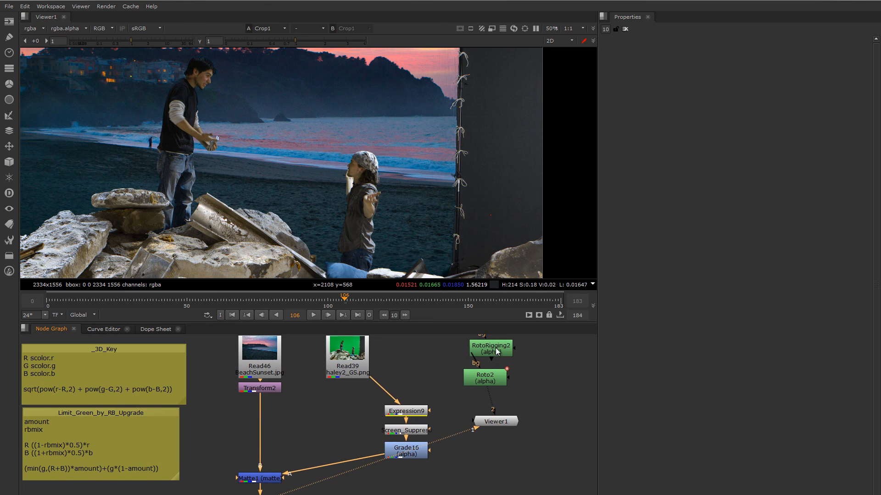
pyautogui.moveTo(493, 350); pyautogui.dragTo(428, 351)
pyautogui.moveTo(429, 352); pyautogui.dragTo(513, 367, button='middle')
pyautogui.scroll(-3, 356, 138)
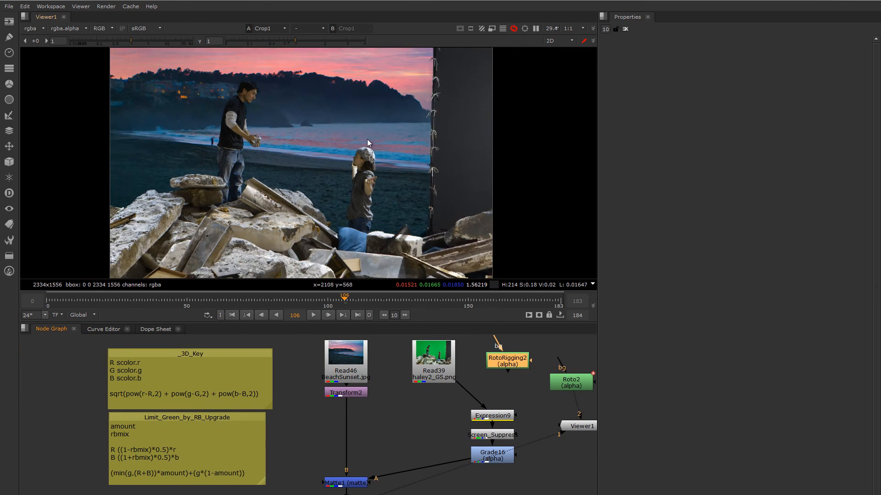
pyautogui.moveTo(358, 141); pyautogui.dragTo(381, 139, button='middle')
pyautogui.moveTo(503, 364); pyautogui.dragTo(422, 412)
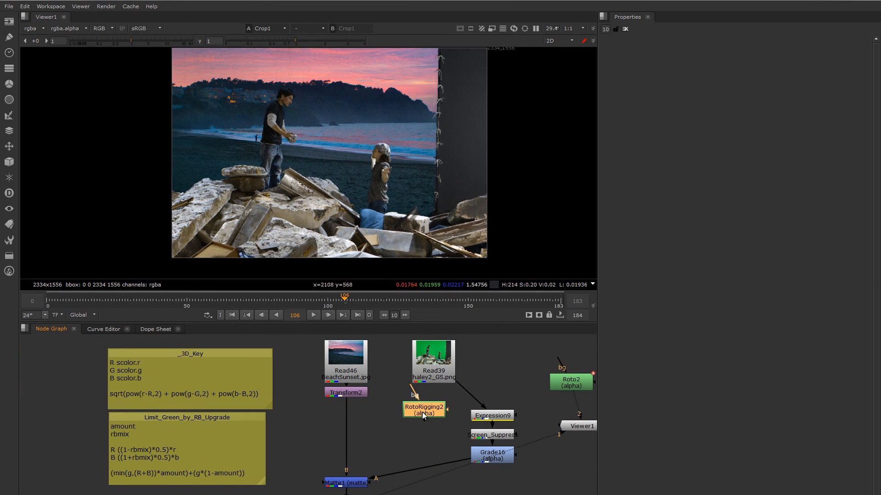
pyautogui.moveTo(444, 375); pyautogui.dragTo(504, 380)
pyautogui.scroll(-3, 453, 408)
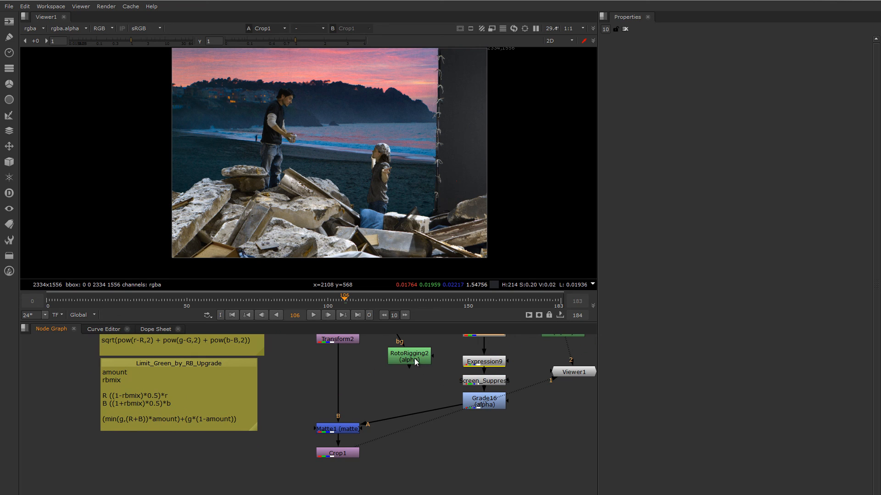
# - Open RotoRigging2's properties and examine its alpha and Bezier shape in the viewer
pyautogui.moveTo(414, 358); pyautogui.dragTo(413, 370)
pyautogui.press('1')
pyautogui.press('a')
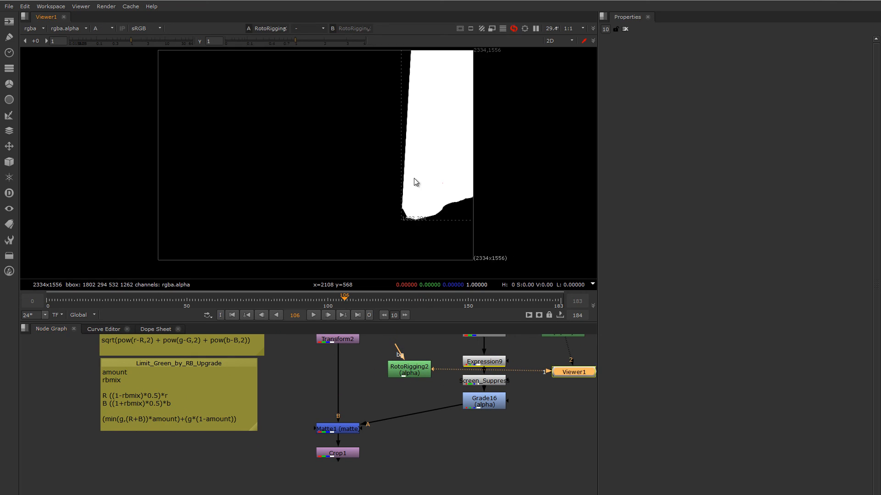
pyautogui.doubleClick(413, 372)
pyautogui.press('a')
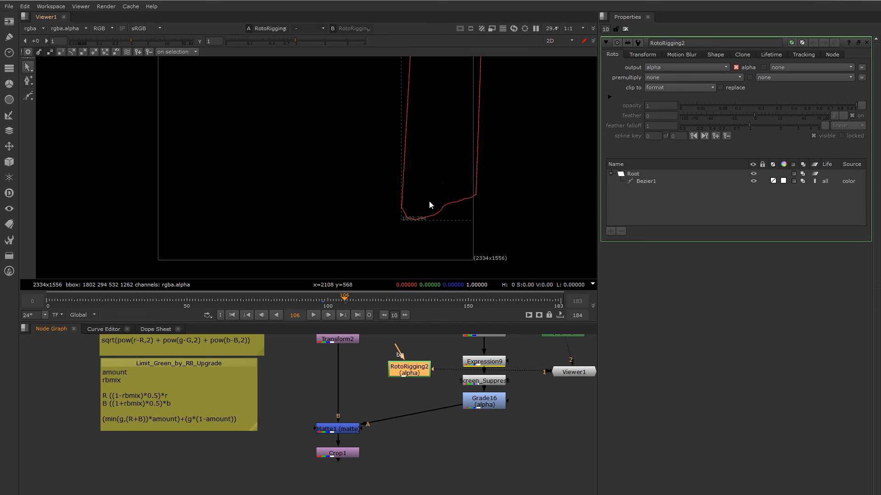
pyautogui.scroll(-3, 428, 201)
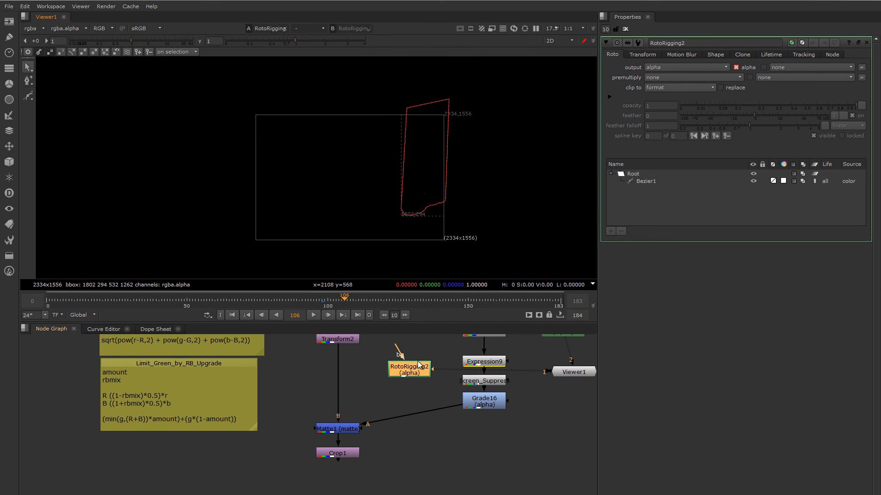
pyautogui.moveTo(418, 365); pyautogui.dragTo(387, 361, button='middle')
pyautogui.press('a')
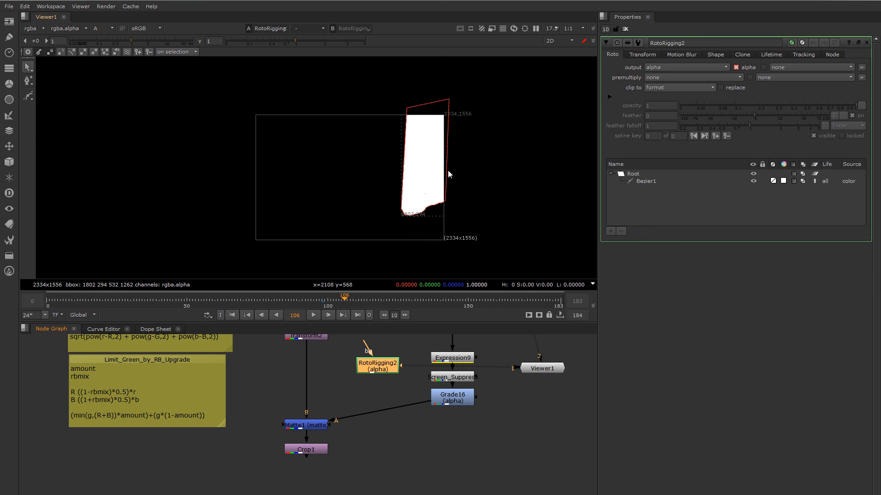
pyautogui.scroll(3, 415, 207)
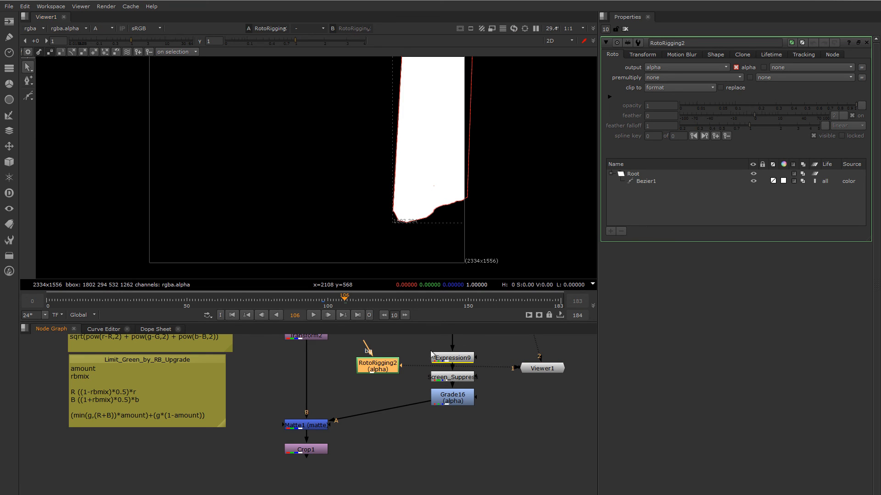
pyautogui.scroll(1, 411, 211)
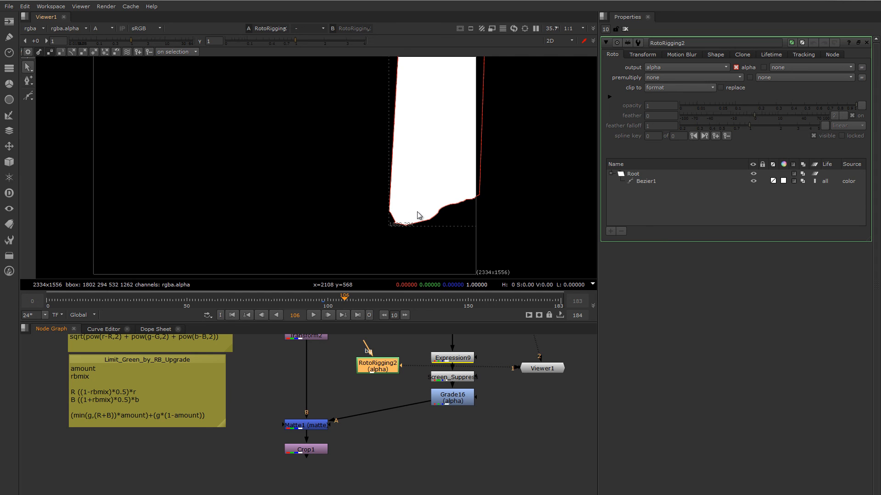
# - Compare Grade16's alpha and colour image with the RotoRigging2 outline
pyautogui.click(455, 390)
pyautogui.press('1')
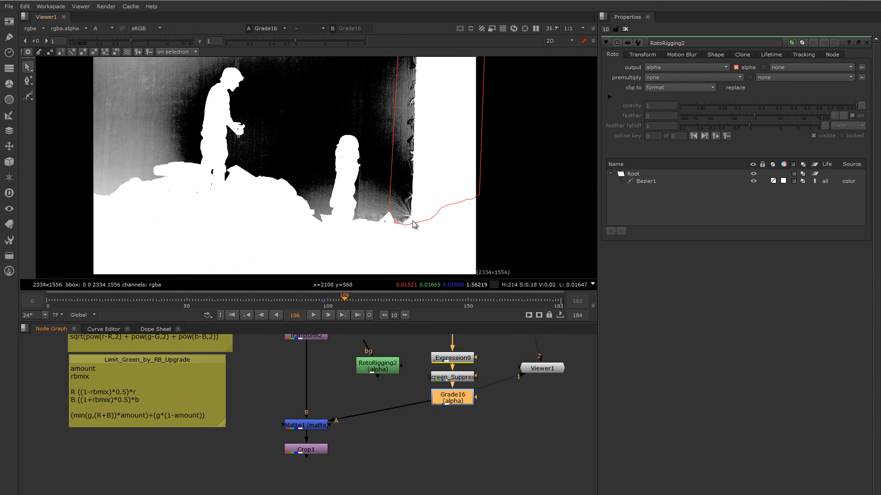
pyautogui.press('a')
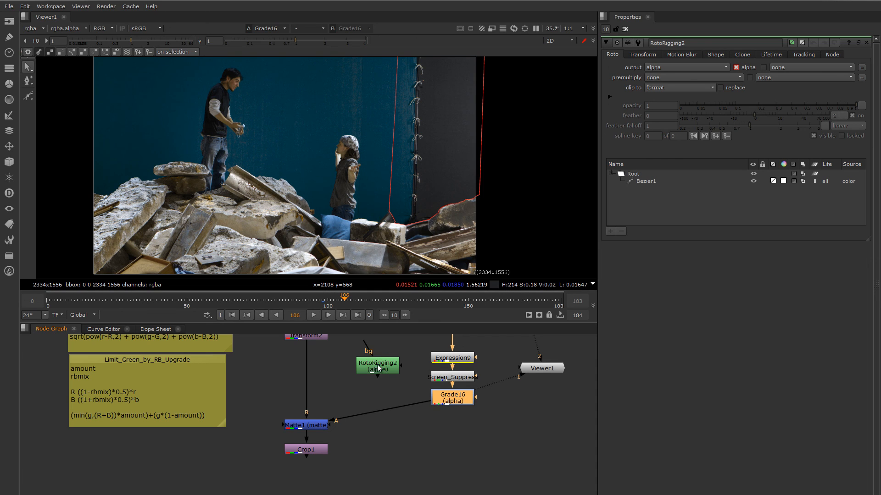
# - Add an Out merge below Grade16, with RotoRigging2 as input B and Grade16 as input A, feeding Matte1
pyautogui.moveTo(377, 364); pyautogui.dragTo(382, 365)
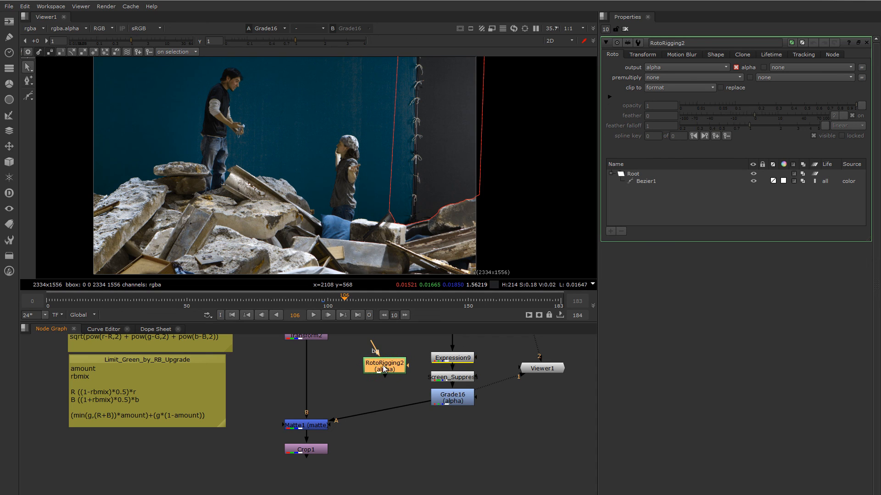
pyautogui.click(454, 397)
pyautogui.press('Tab')
pyautogui.write('Out')
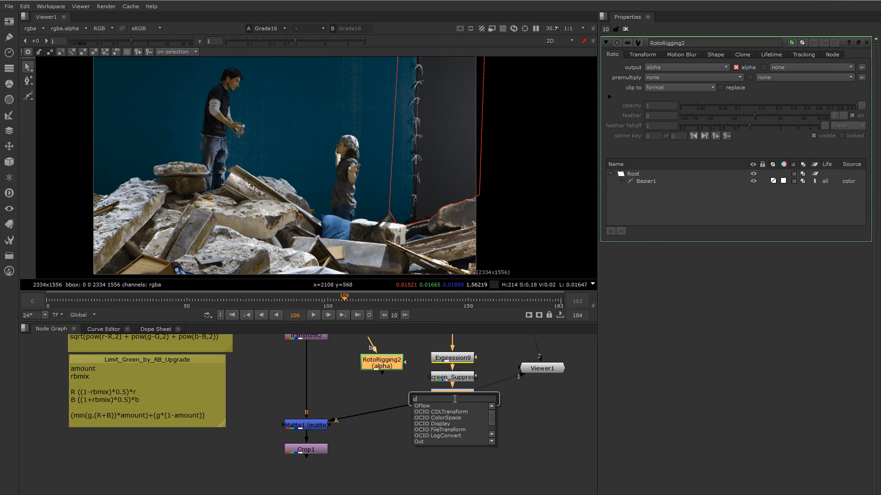
pyautogui.press('Return')
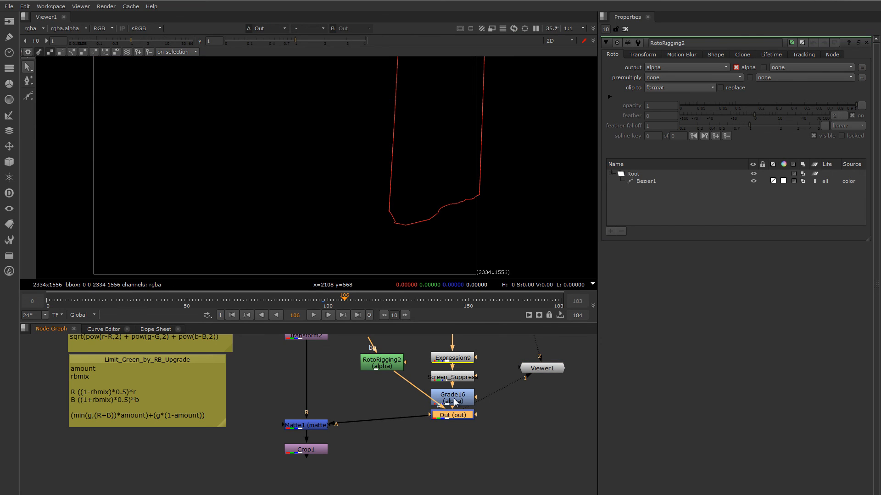
pyautogui.moveTo(458, 414)
pyautogui.mouseDown()
pyautogui.moveTo(425, 417)
pyautogui.moveTo(450, 416)
pyautogui.mouseUp()
# - View the Matte1 composite, followed by the Crop1 output, to check the rigging removal over the beach background
pyautogui.moveTo(376, 192); pyautogui.dragTo(386, 186, button='middle')
pyautogui.click(315, 427)
pyautogui.press('1')
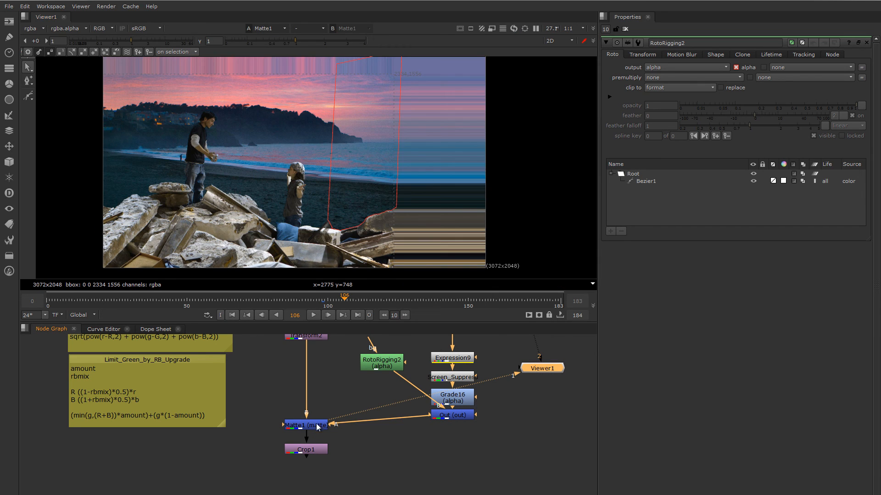
pyautogui.click(303, 450)
pyautogui.press('1')
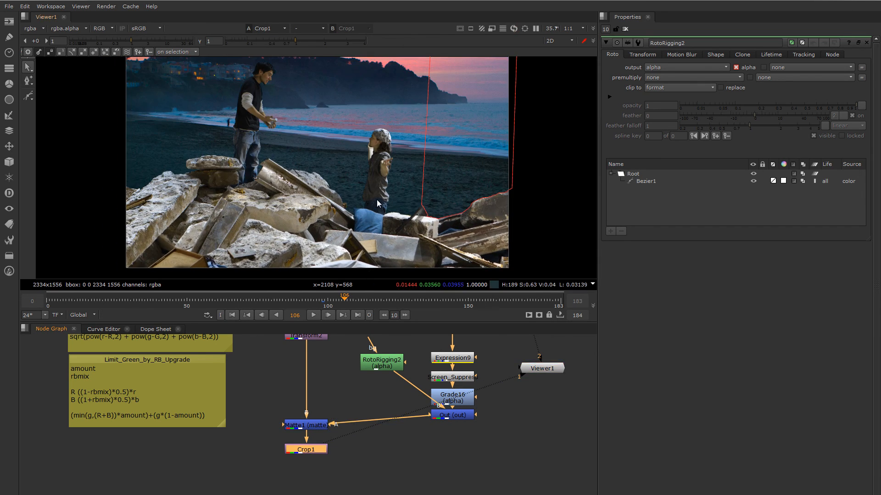
# - Close all open node properties and examine the cropped composite without the roto outline
pyautogui.moveTo(401, 189); pyautogui.dragTo(427, 191, button='middle')
pyautogui.click(625, 29)
pyautogui.moveTo(407, 226)
pyautogui.mouseDown(button='middle')
pyautogui.moveTo(452, 225)
pyautogui.moveTo(404, 226)
pyautogui.mouseUp(button='middle')
pyautogui.scroll(-1, 428, 220)
pyautogui.scroll(2, 372, 181)
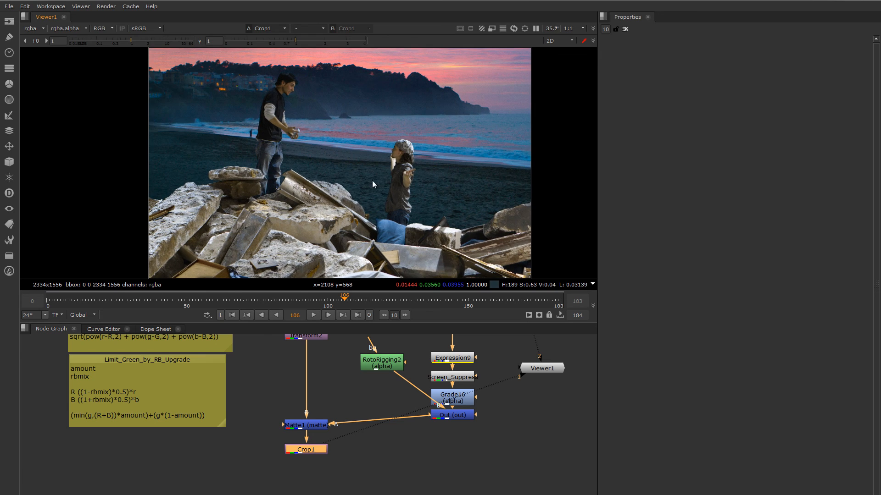
pyautogui.moveTo(386, 185); pyautogui.dragTo(393, 184, button='middle')
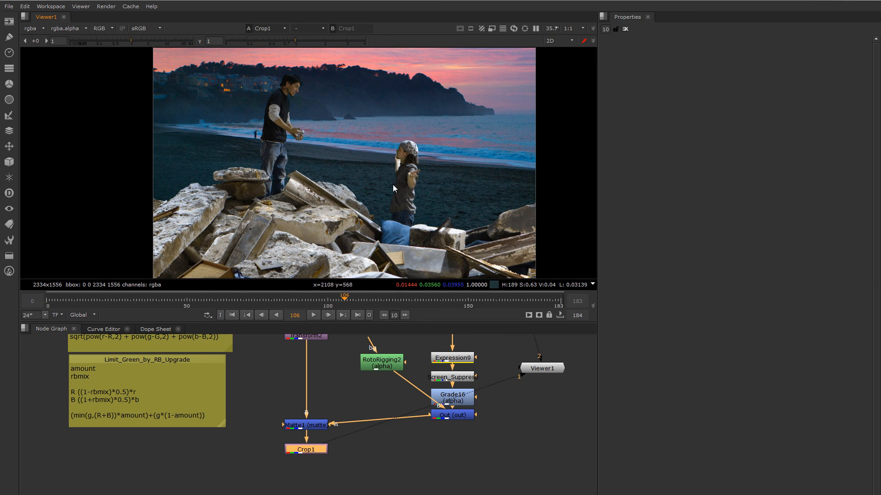
# - Move RotoRigging2 slightly away from the keying branch and inspect the composite around the girl and the rubble
pyautogui.moveTo(370, 411); pyautogui.dragTo(356, 426, button='middle')
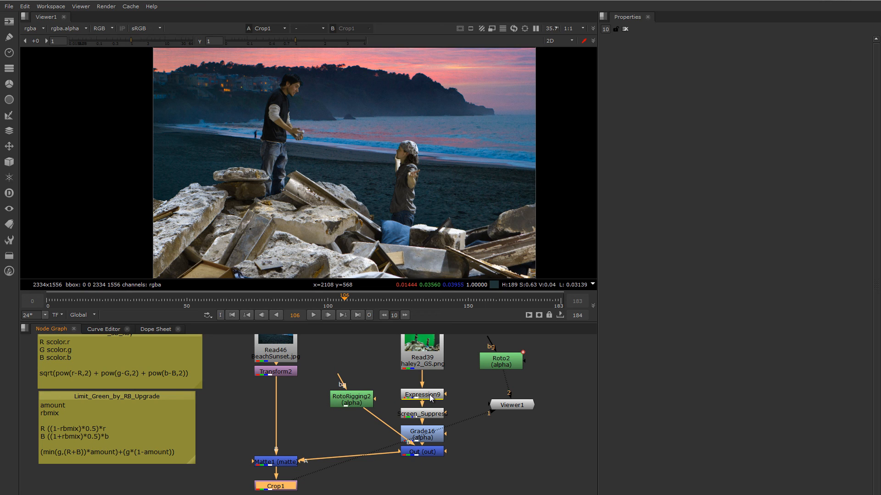
pyautogui.moveTo(352, 403); pyautogui.dragTo(349, 410)
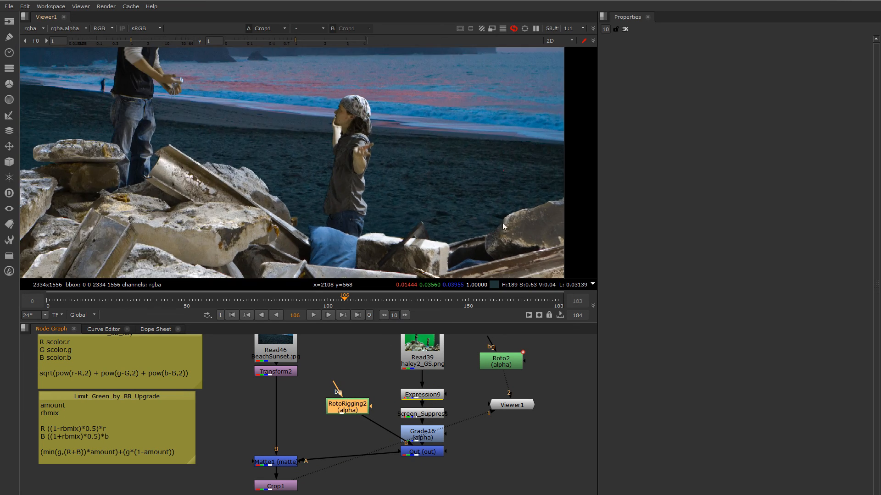
pyautogui.scroll(2, 497, 214)
pyautogui.scroll(-2, 499, 220)
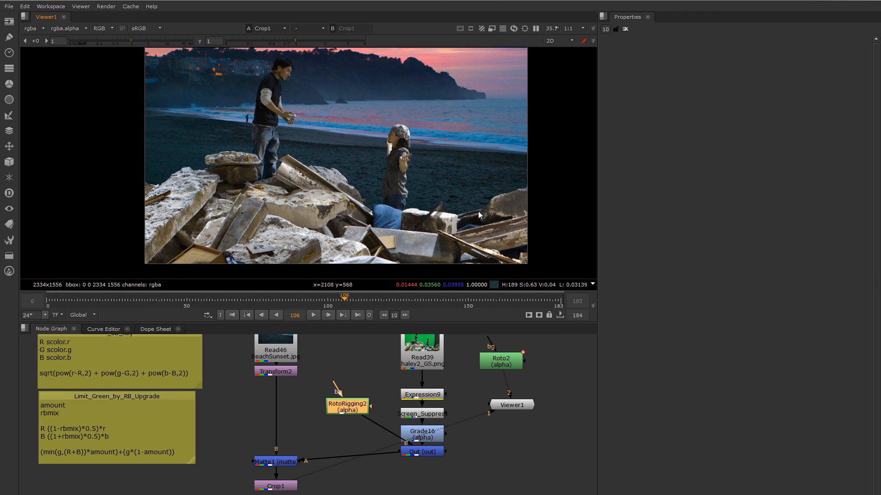